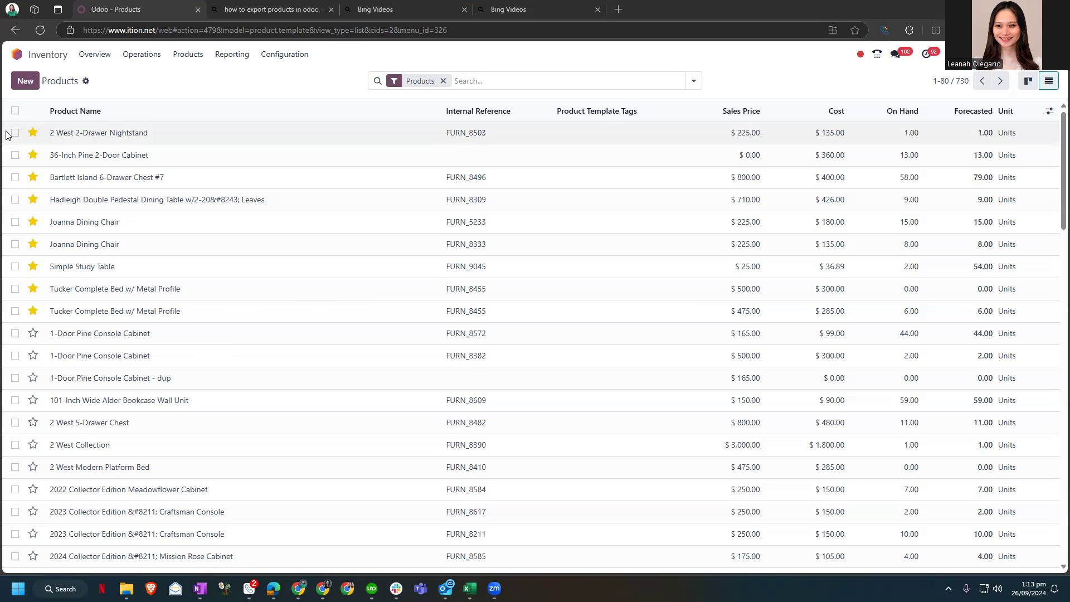
Step: Select only the nightstand, pine cabinet, Hadleigh table, Joanna chair FURN_5233 and Simple Study Table
left_click(15, 111)
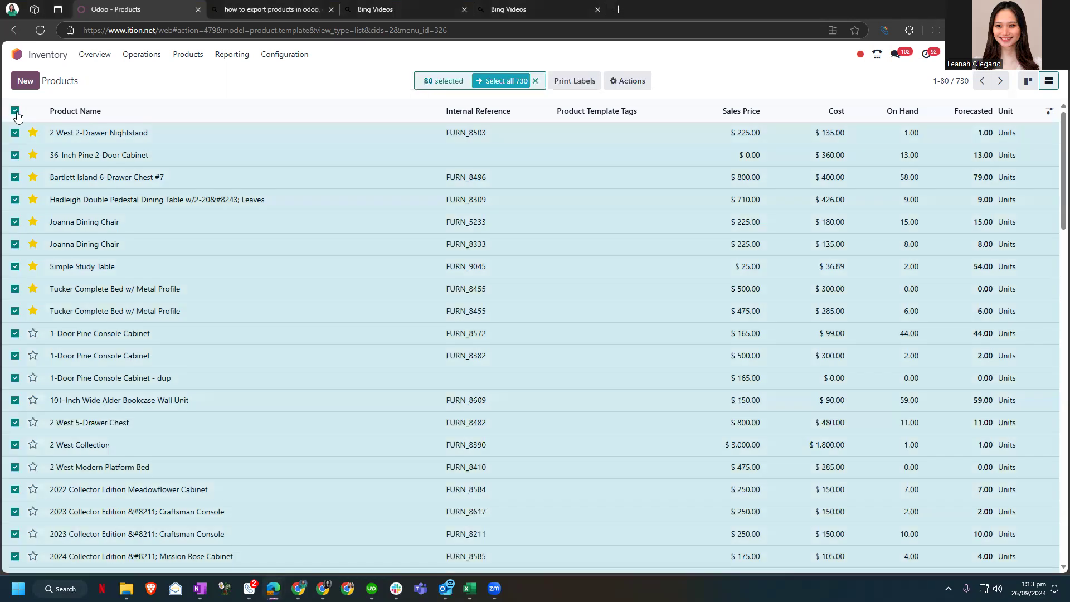
left_click(15, 111)
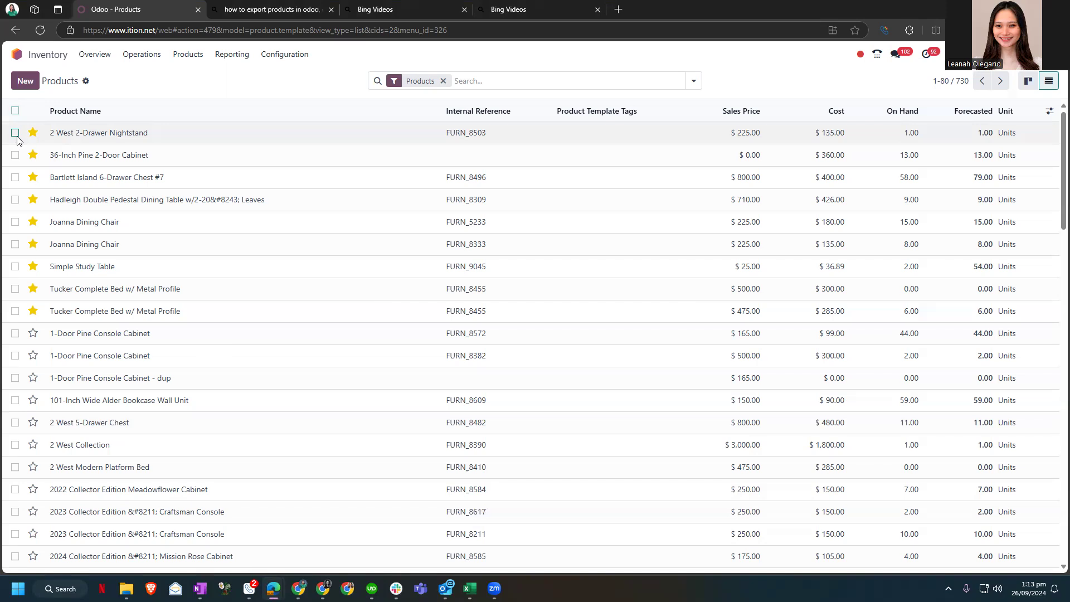
left_click(15, 133)
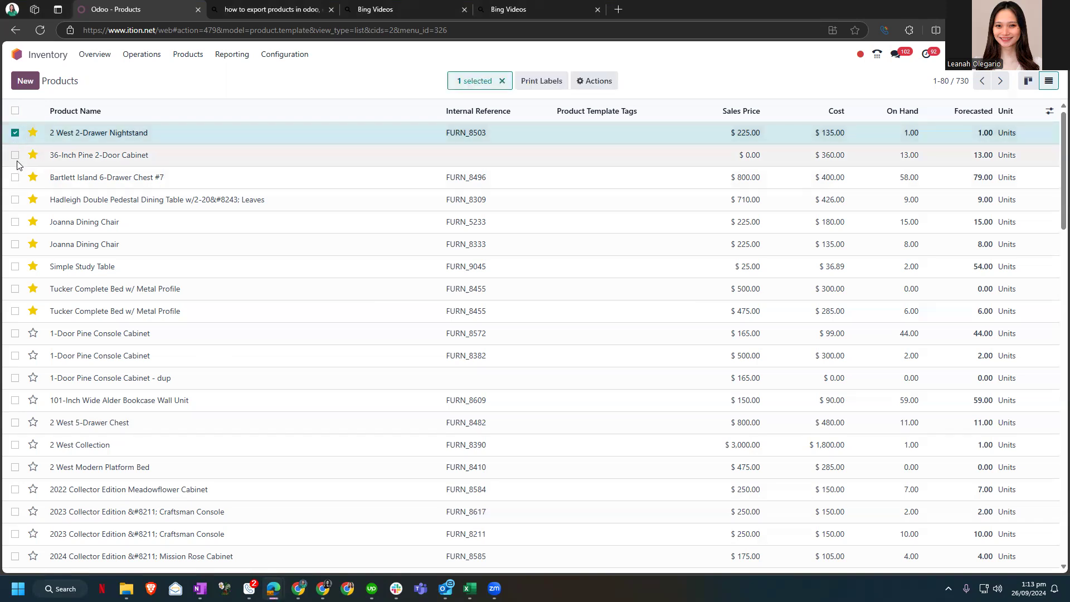
left_click(14, 156)
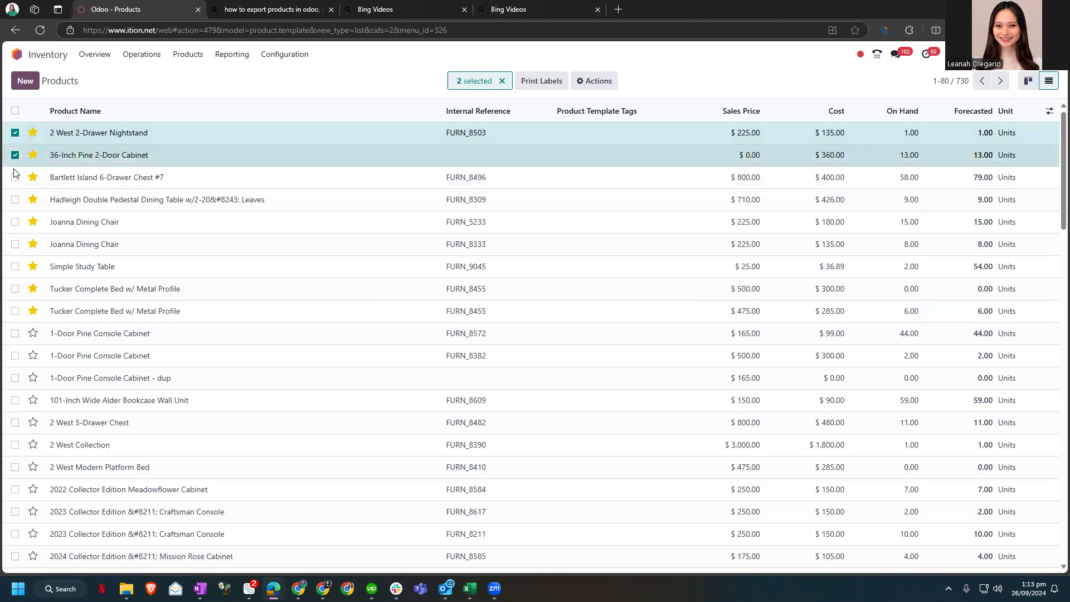
left_click(14, 202)
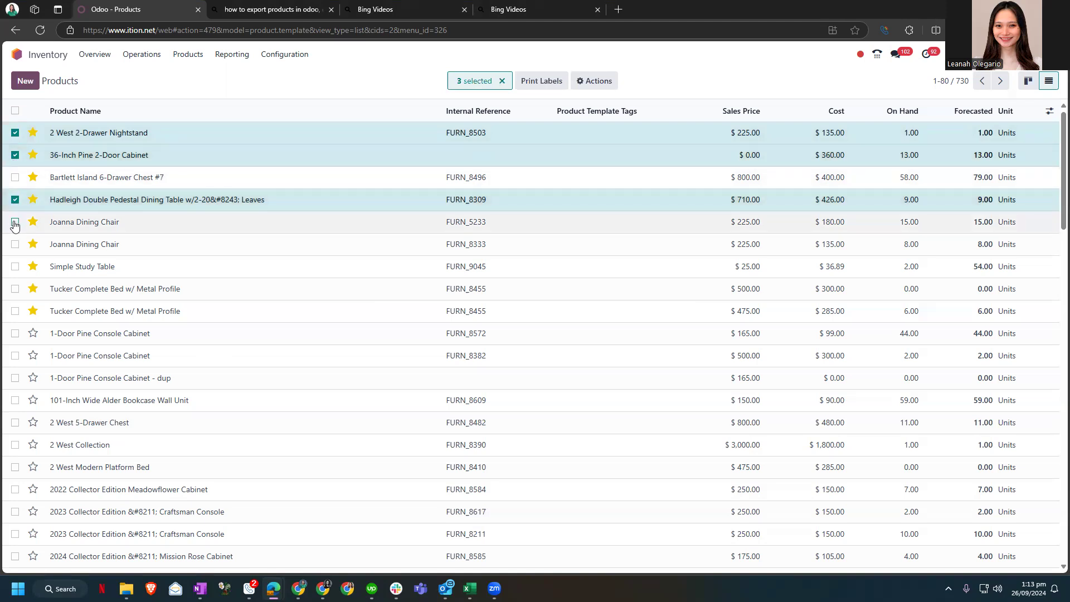
left_click(14, 223)
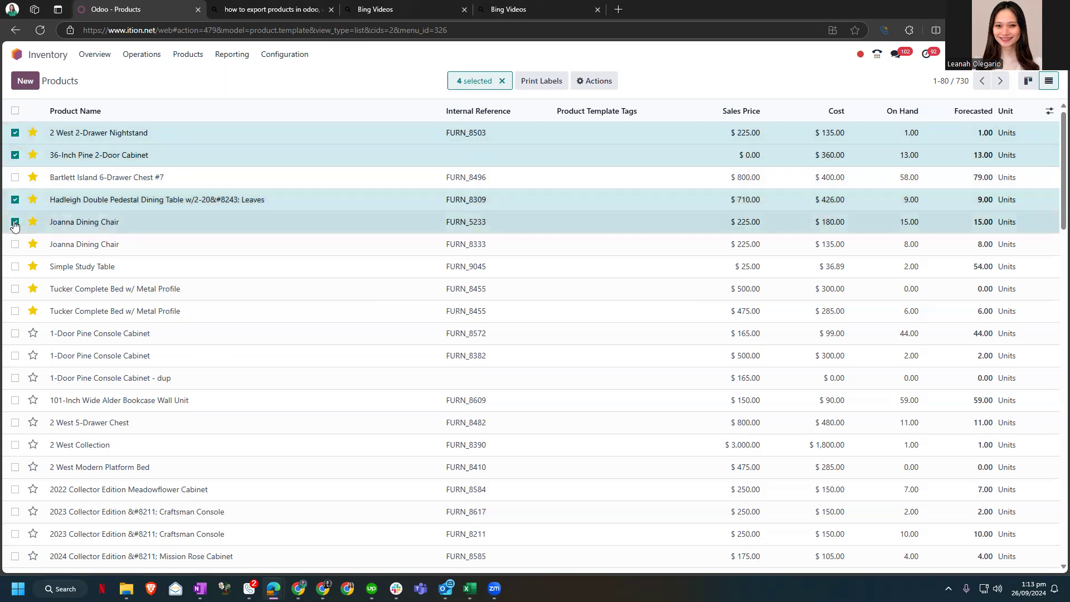
left_click(15, 267)
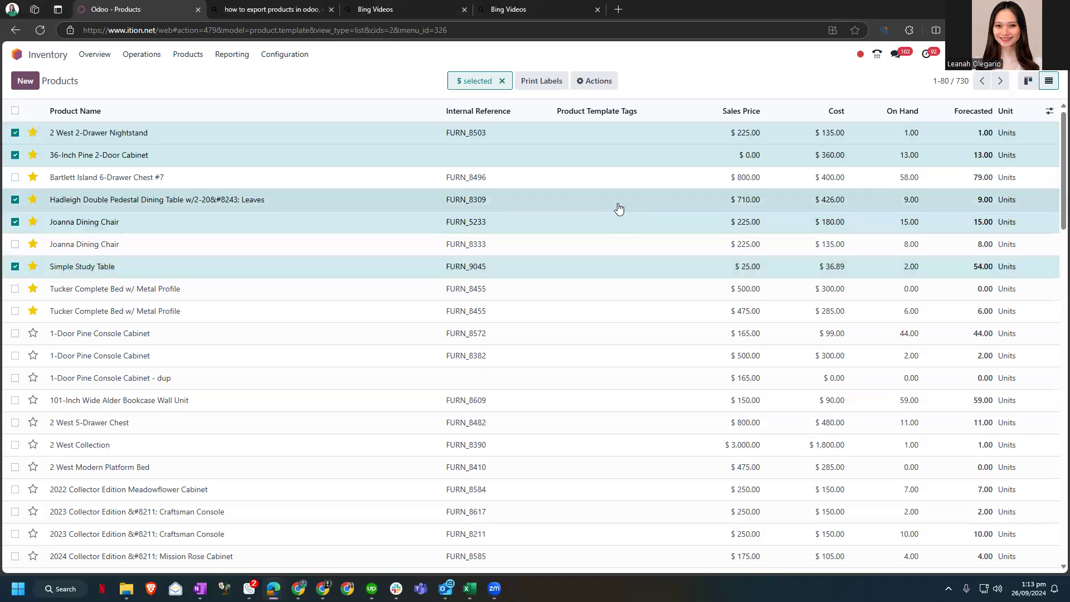
Step: Export the selected products to XLSX with 'I want to update data (import-compatible export)' ticked
left_click(599, 83)
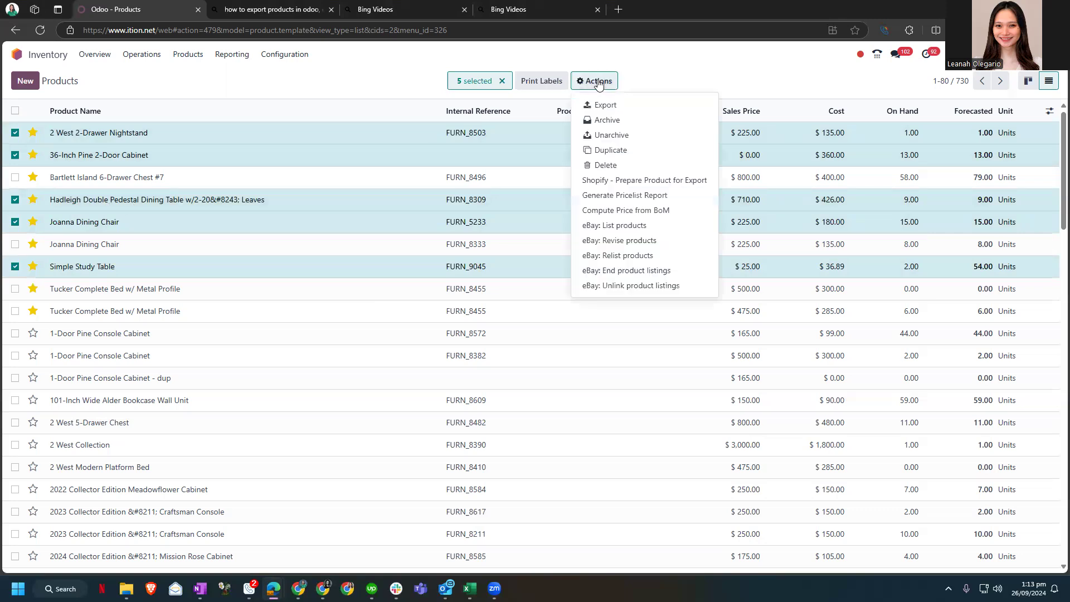
left_click(606, 106)
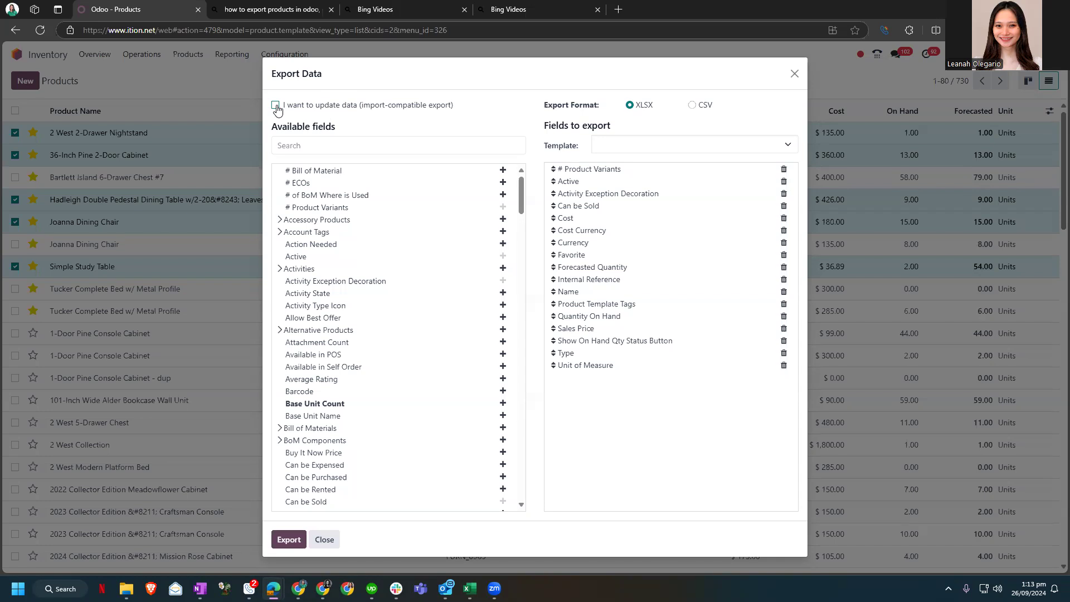
left_click(276, 105)
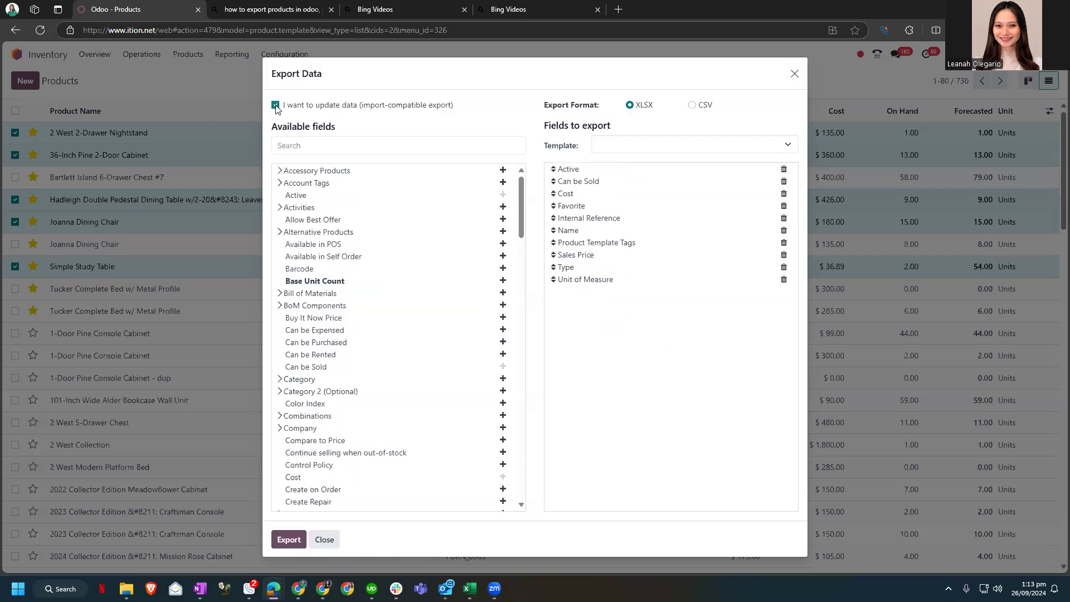
scroll(438, 364, "down", 5)
scroll(438, 363, "down", 15)
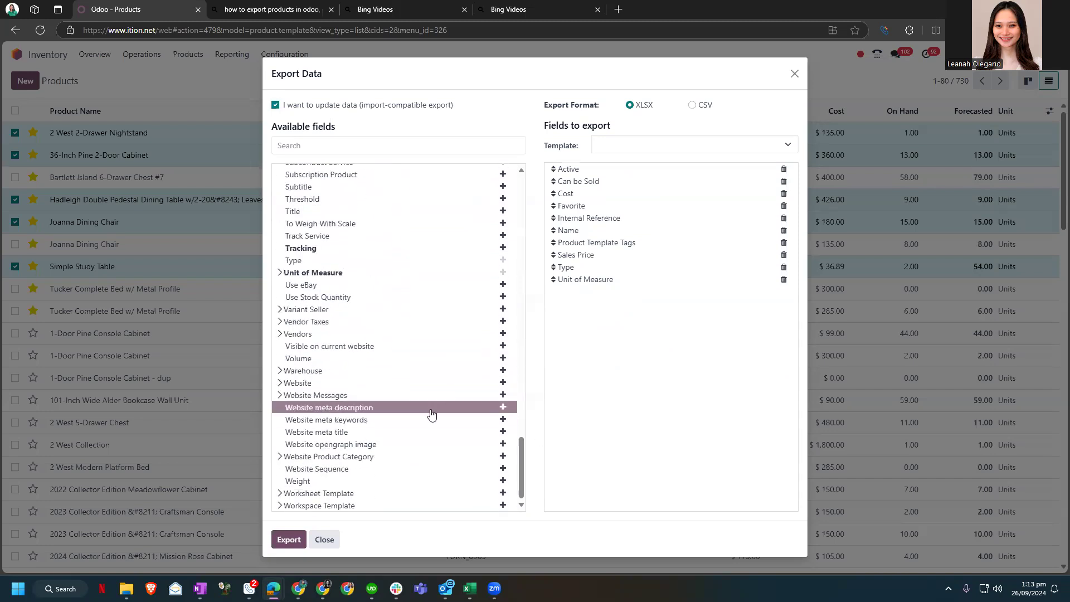
scroll(432, 412, "up", 15)
scroll(428, 404, "up", 3)
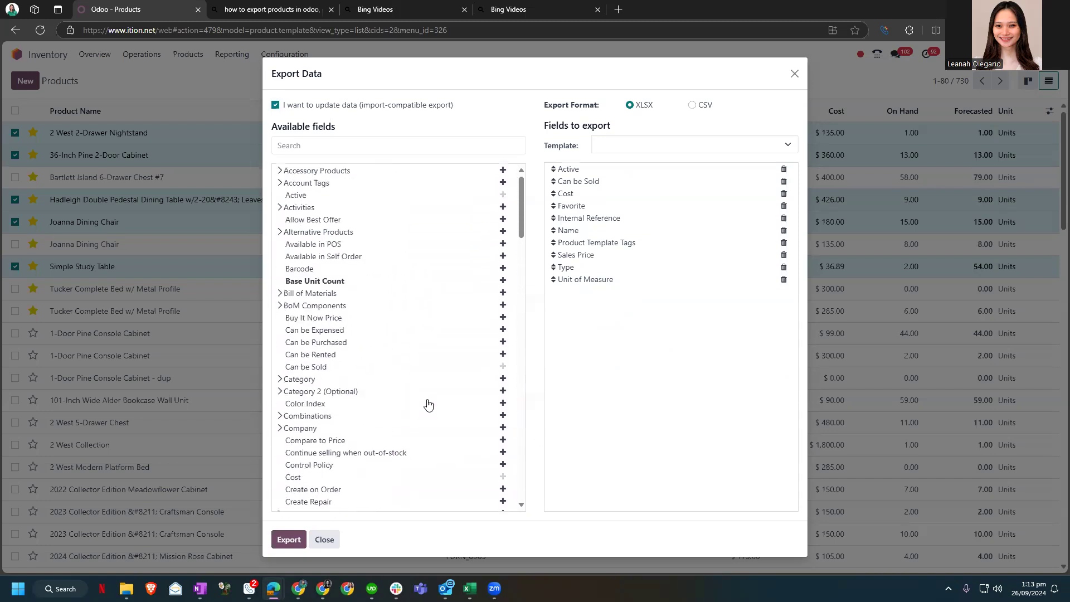
left_click(285, 546)
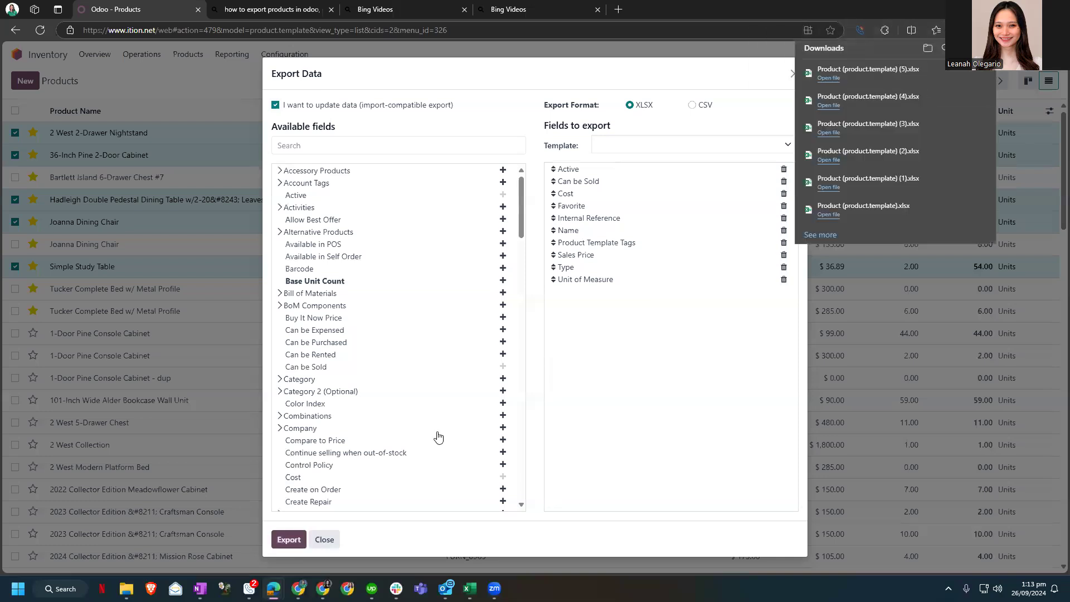
Step: Open Product (product.template) (5).xlsx in Excel and close the older (2) workbook
left_click(830, 79)
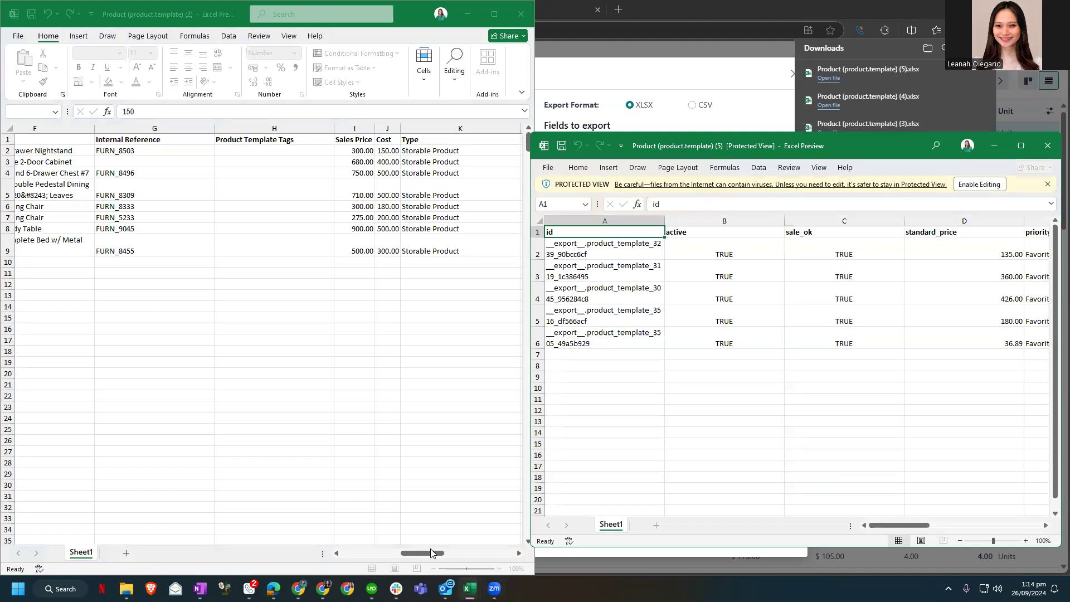
left_click_drag(434, 553, 379, 554)
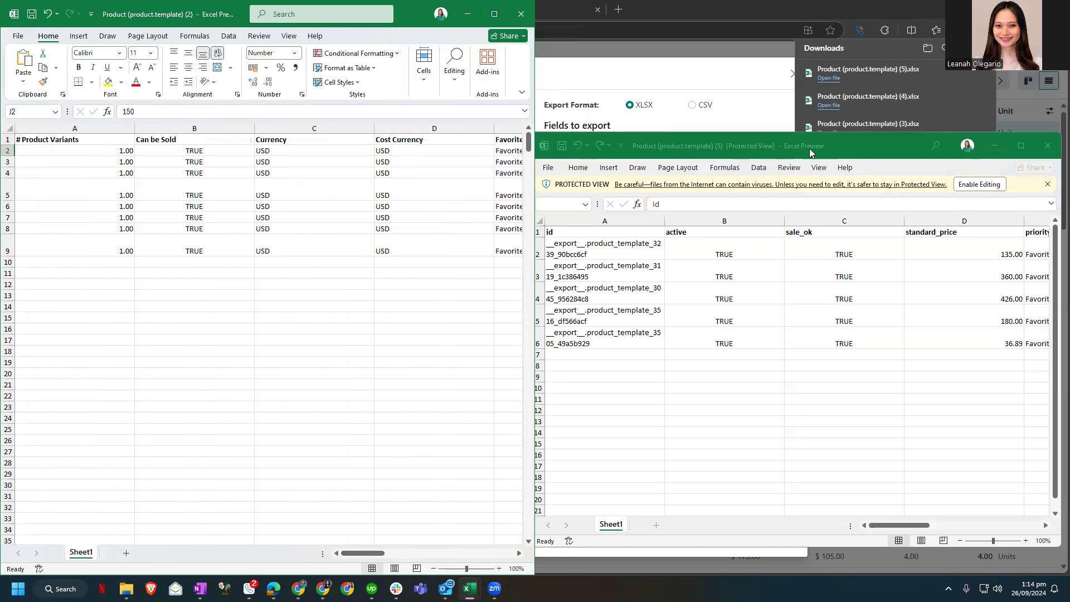
left_click(870, 148)
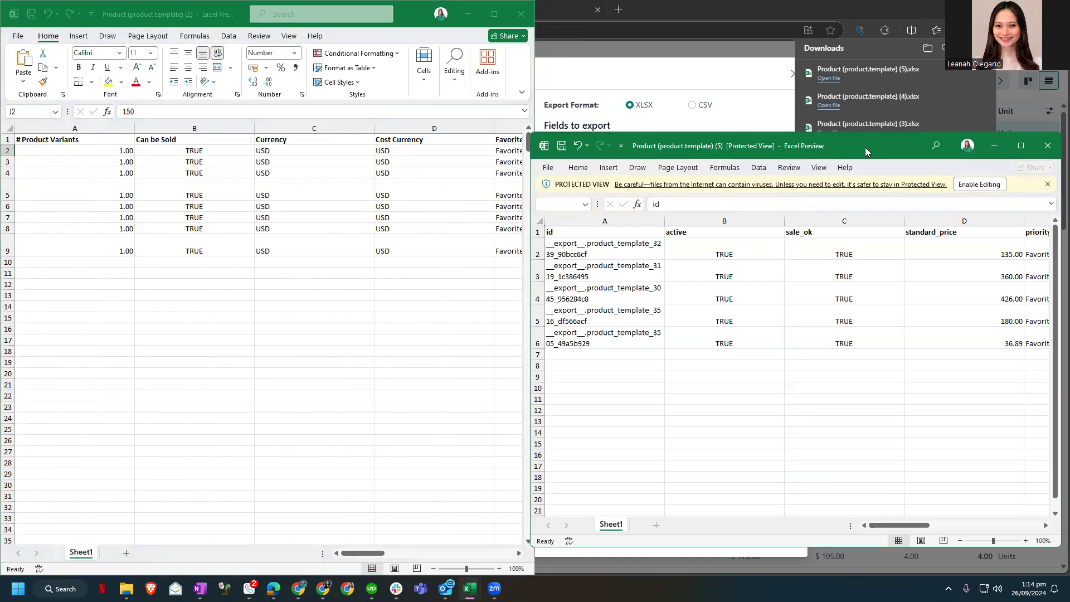
left_click_drag(865, 147, 618, 128)
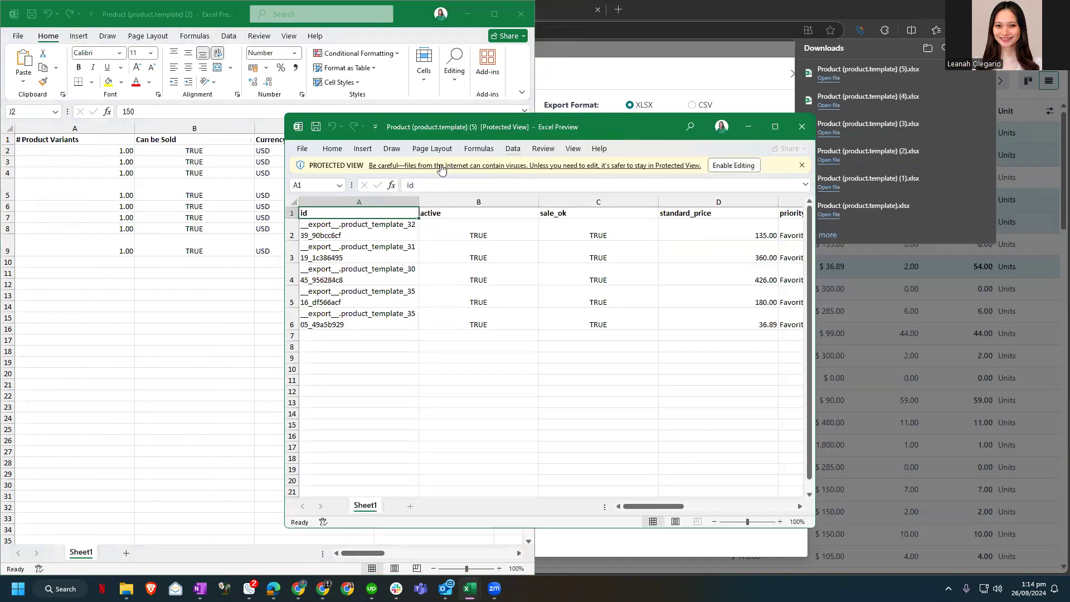
left_click(521, 14)
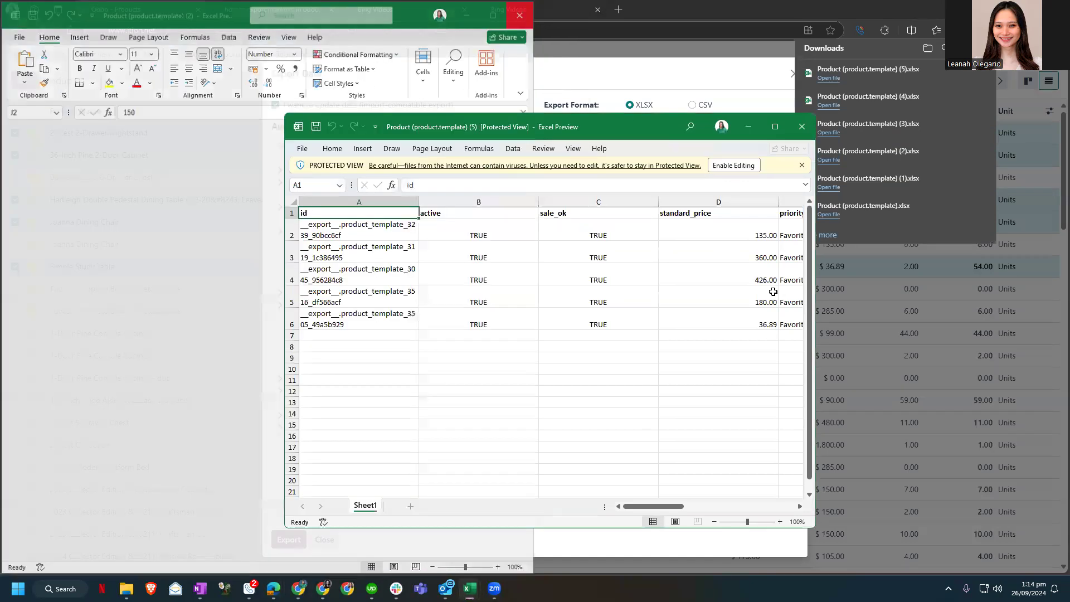
Step: Maximize the exported workbook, review columns A–K, then return to Odoo's Export dialog
left_click(767, 128)
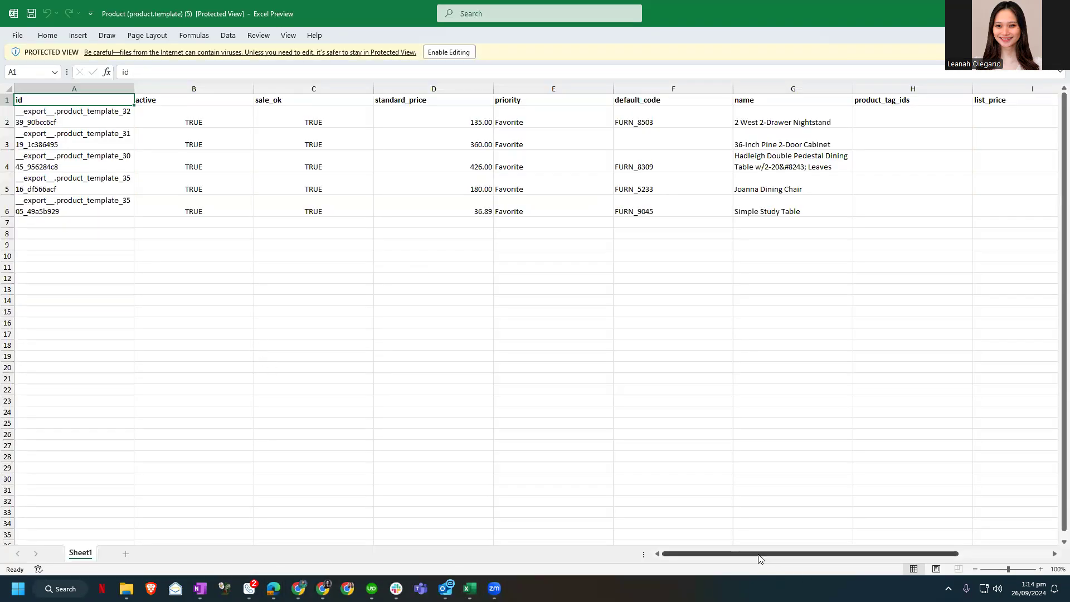
left_click_drag(761, 556, 848, 550)
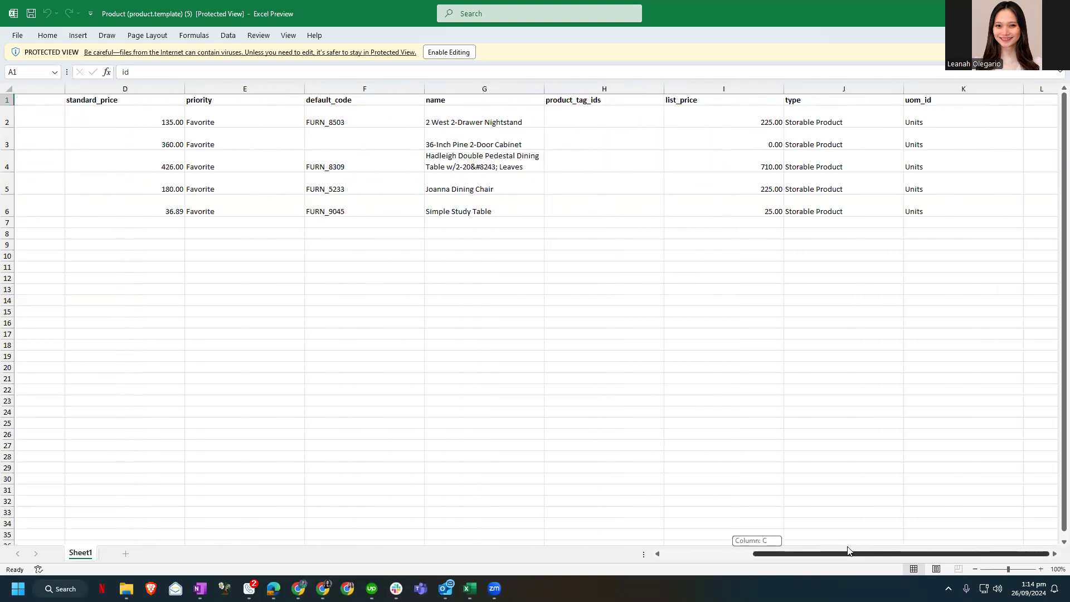
left_click_drag(848, 551, 713, 555)
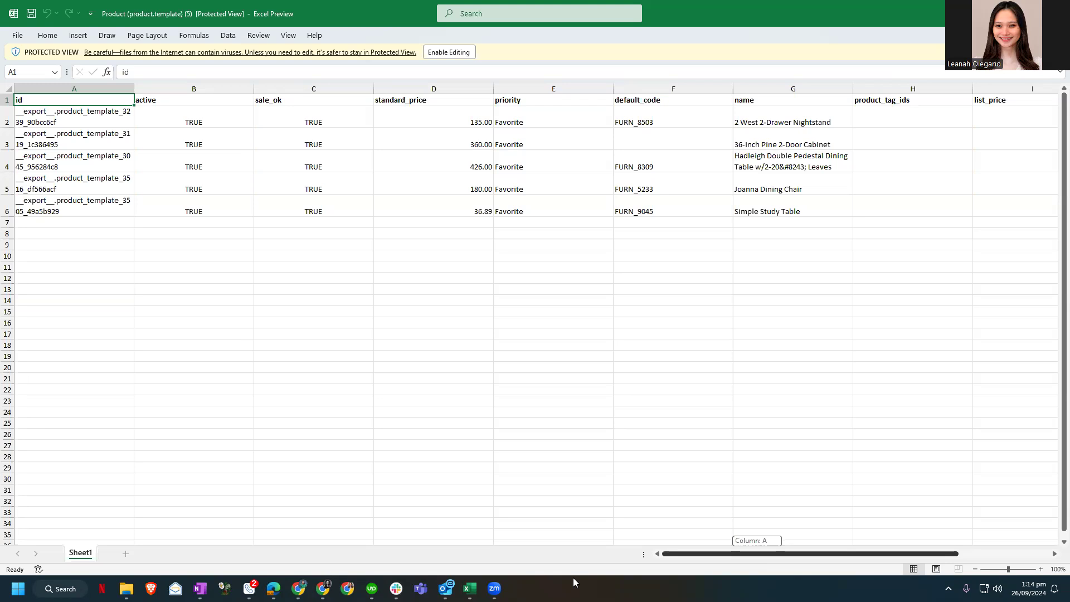
left_click_drag(790, 553, 882, 558)
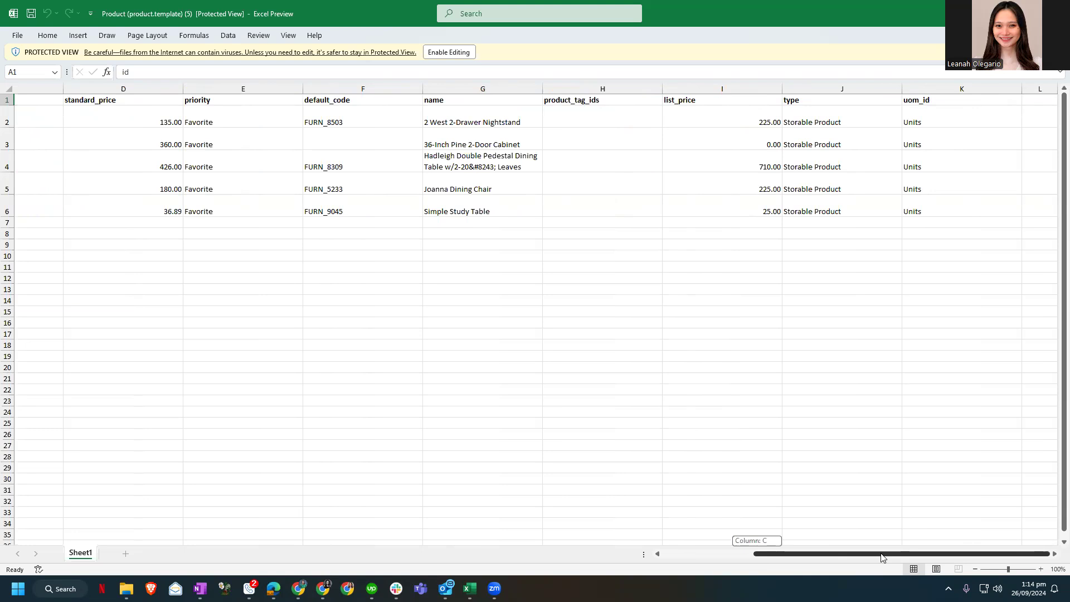
left_click_drag(882, 557, 882, 557)
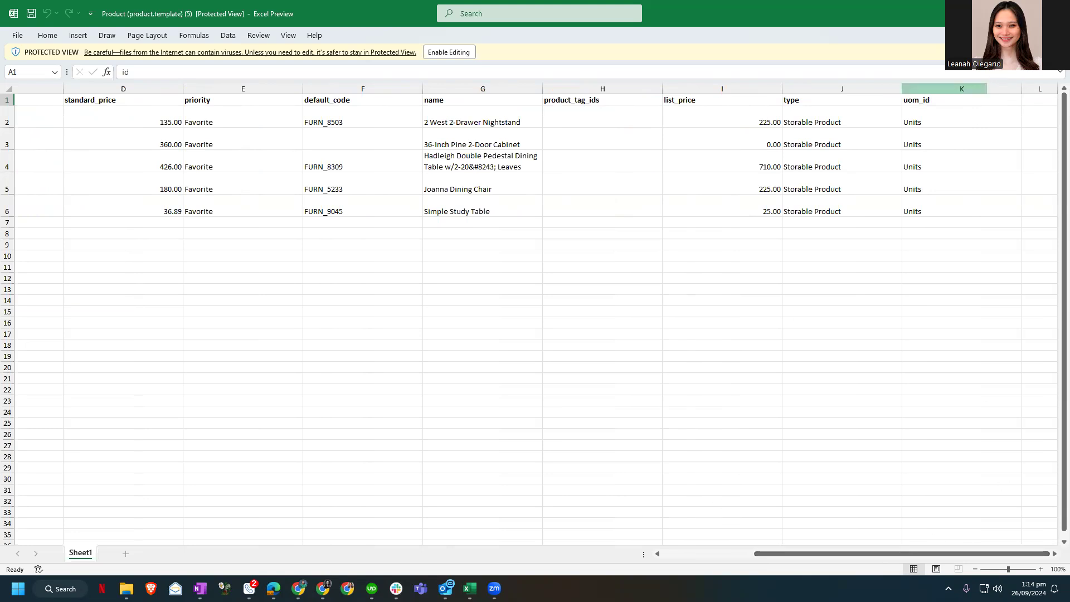
left_click_drag(832, 559, 670, 554)
key("alt+Tab")
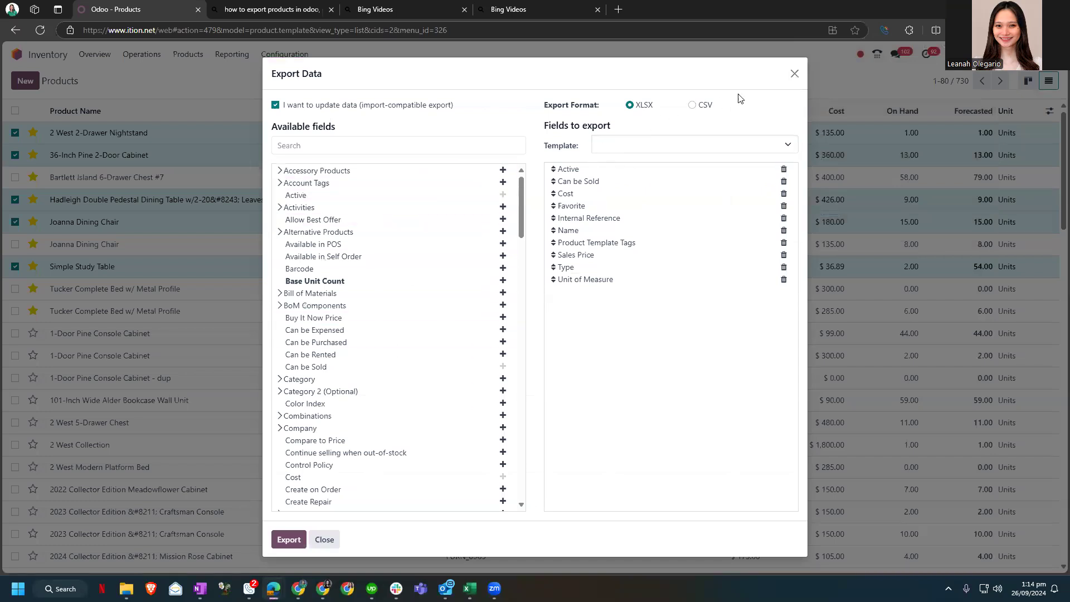
Step: Close the export dialog and sort the products list by Product Name
left_click(795, 75)
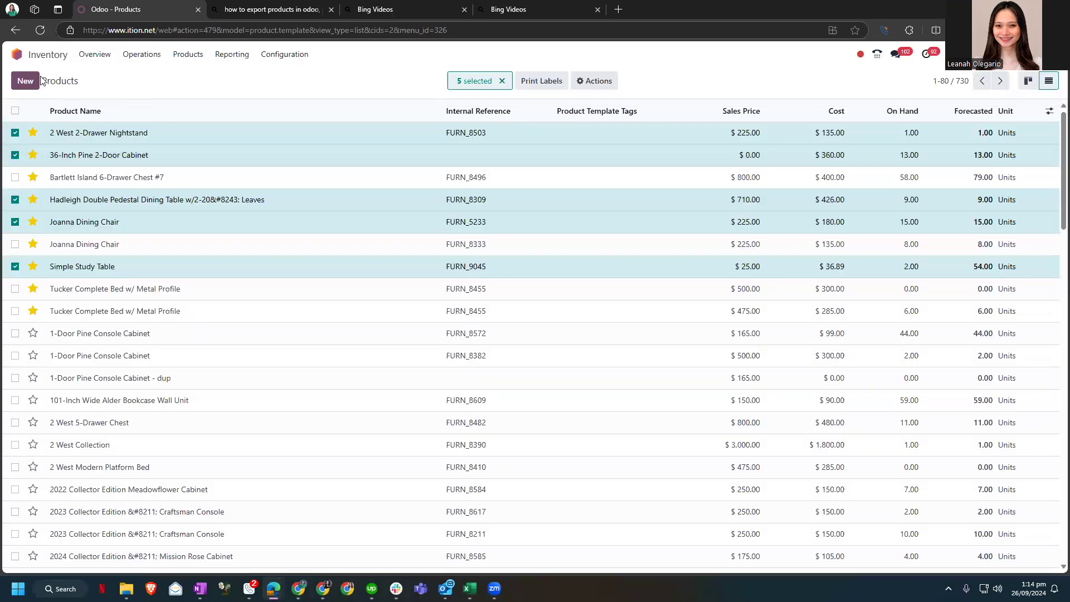
left_click(169, 111)
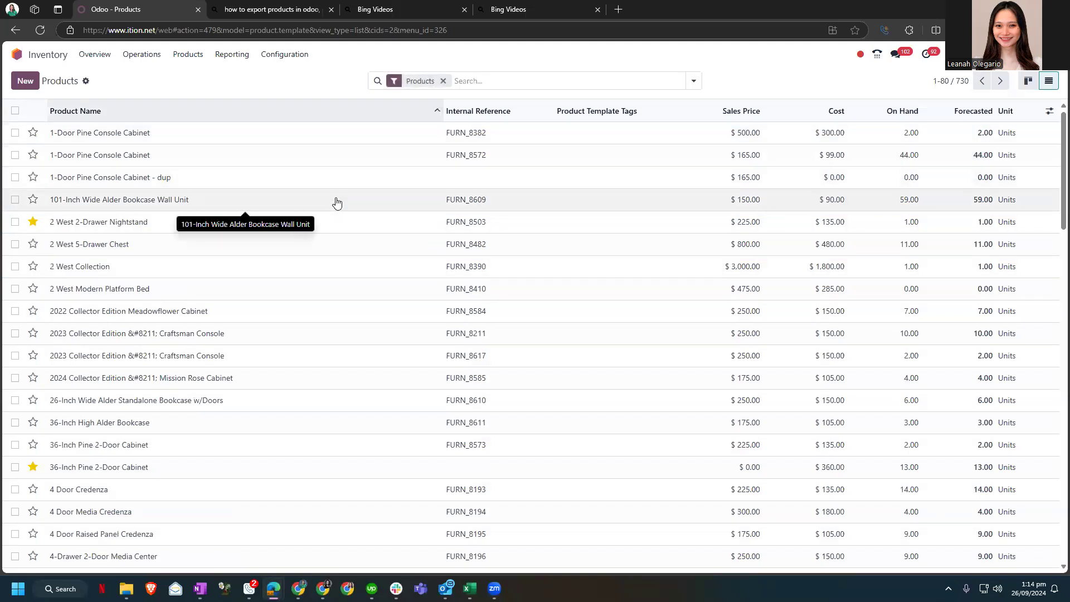
left_click(229, 110)
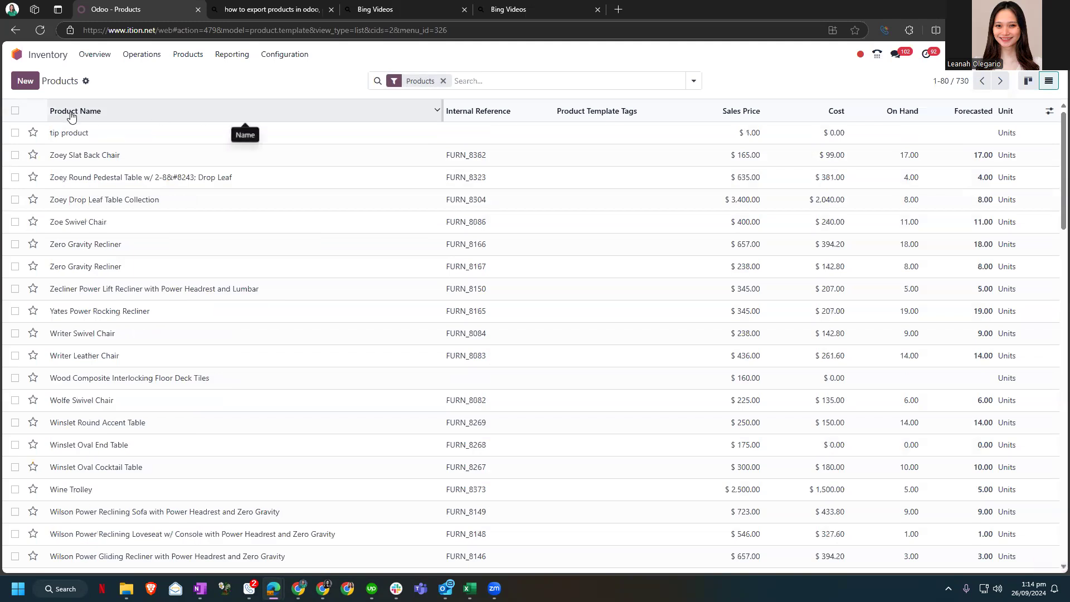
left_click(125, 132)
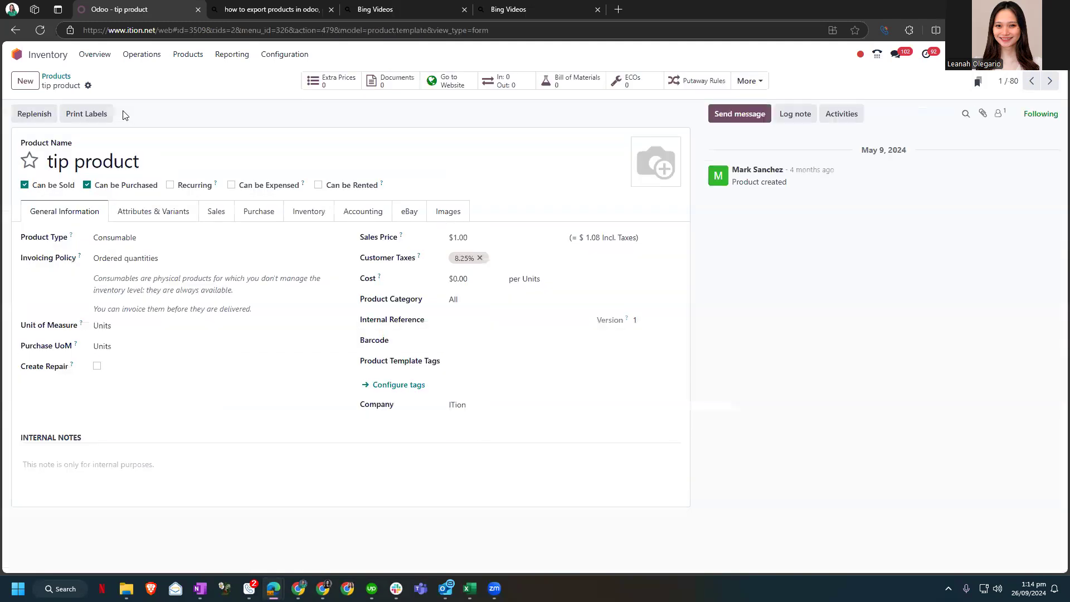
left_click(50, 77)
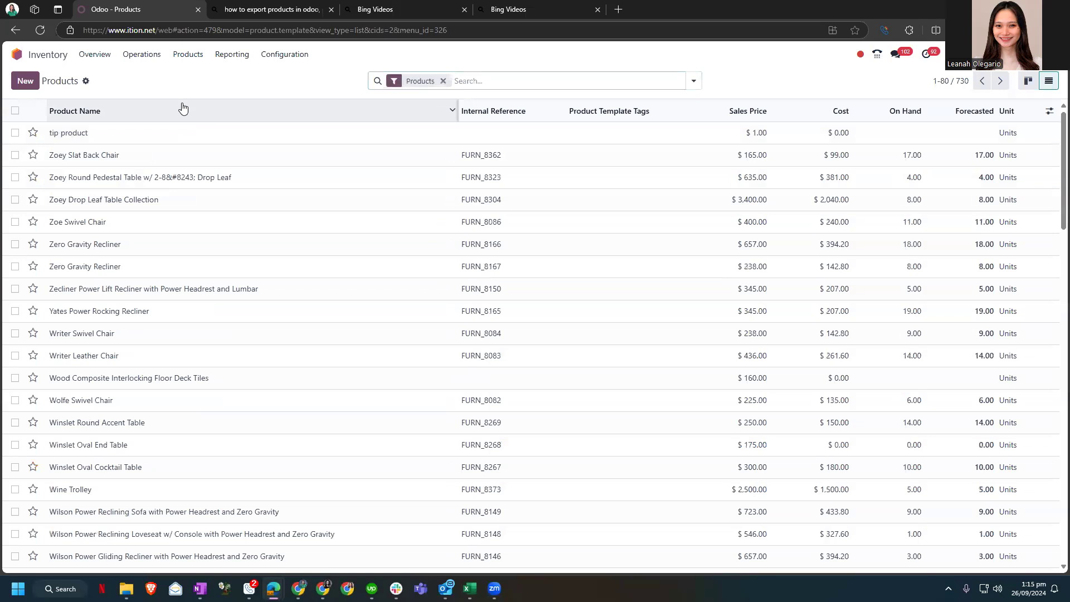
left_click(192, 111)
left_click(200, 114)
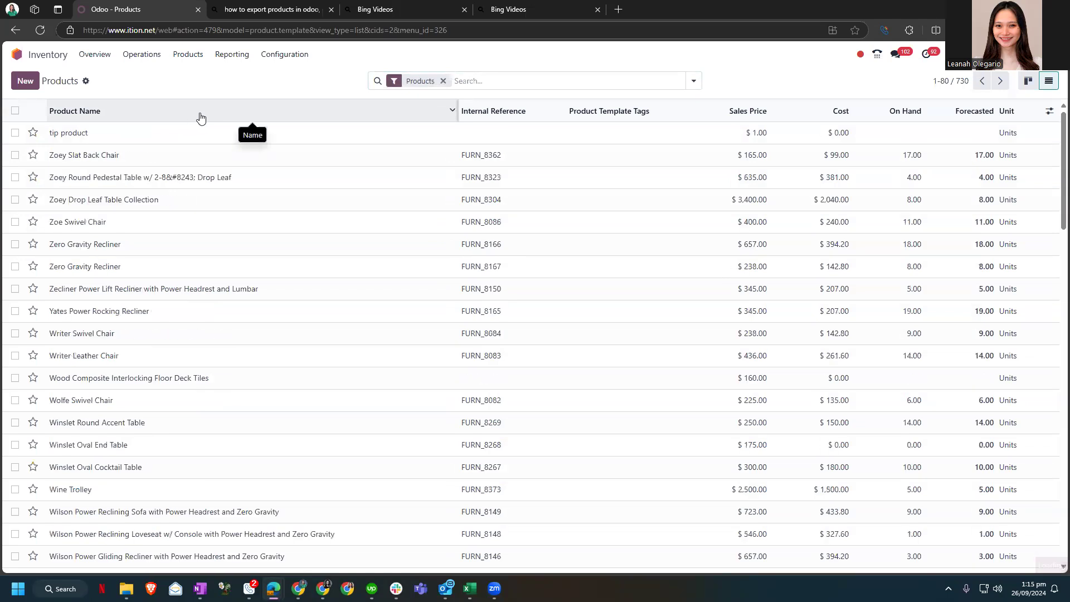
Step: Replace the Products filter with the Favorites filter to list only starred products
left_click(183, 60)
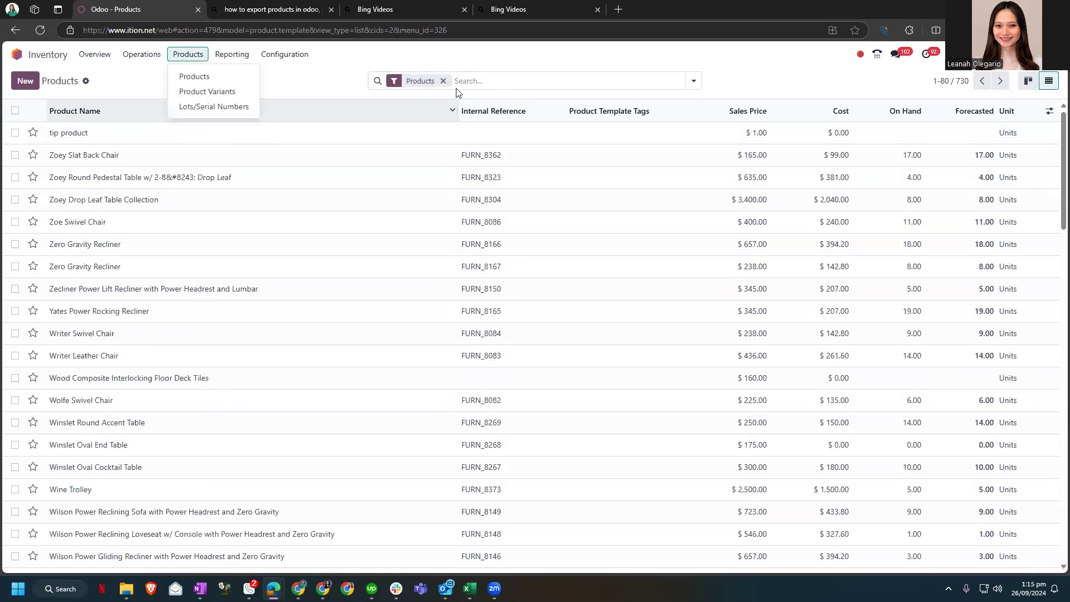
left_click(443, 81)
left_click(694, 80)
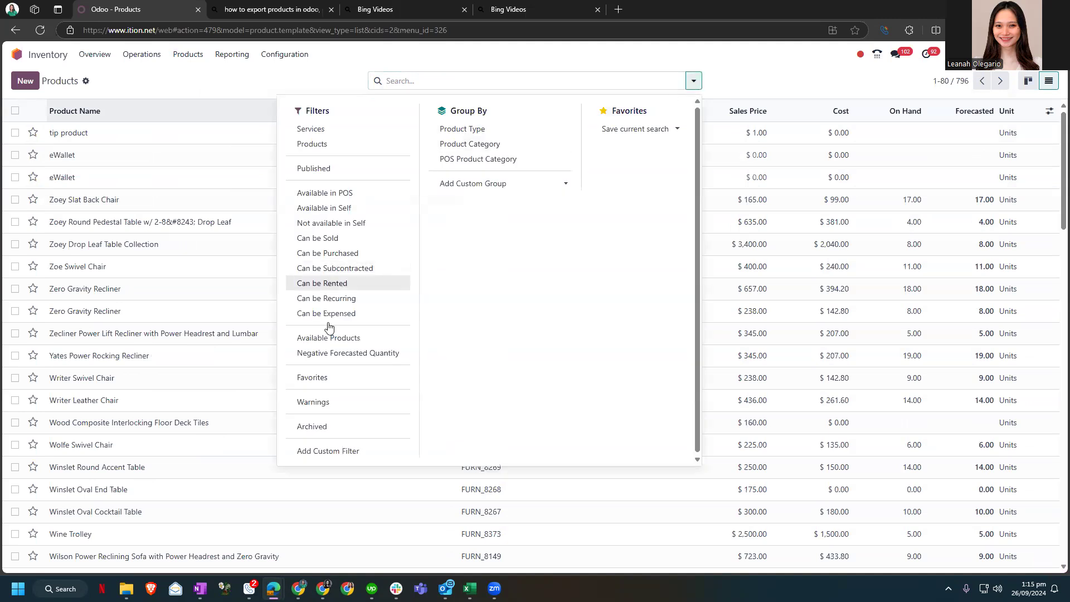
left_click(317, 379)
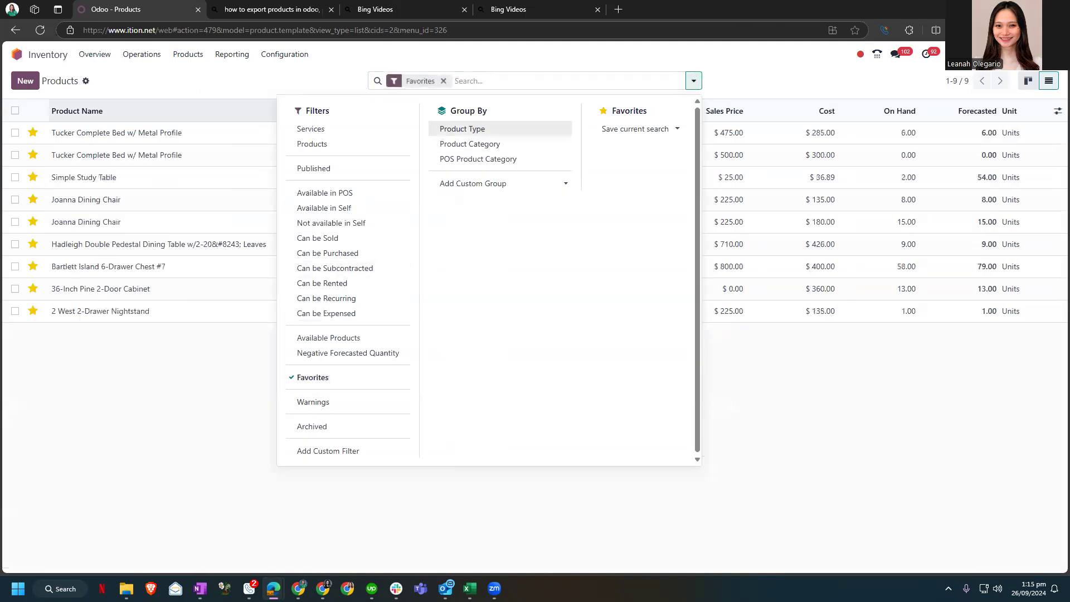
left_click(810, 421)
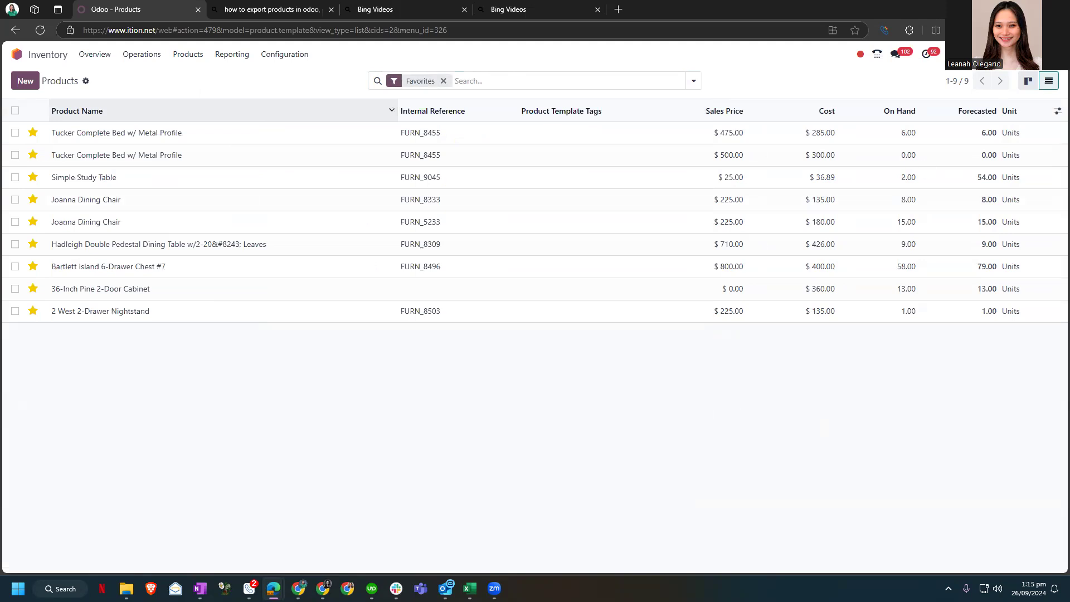
Step: Close the Test products, (1) and (4) product workbooks without saving
mouse_move(469, 589)
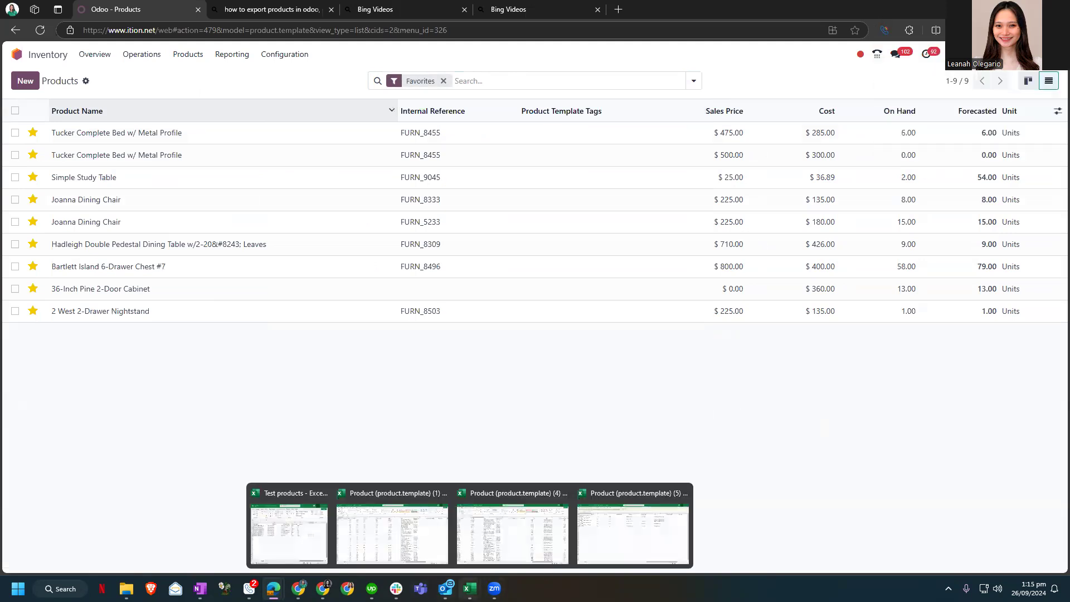
left_click(322, 493)
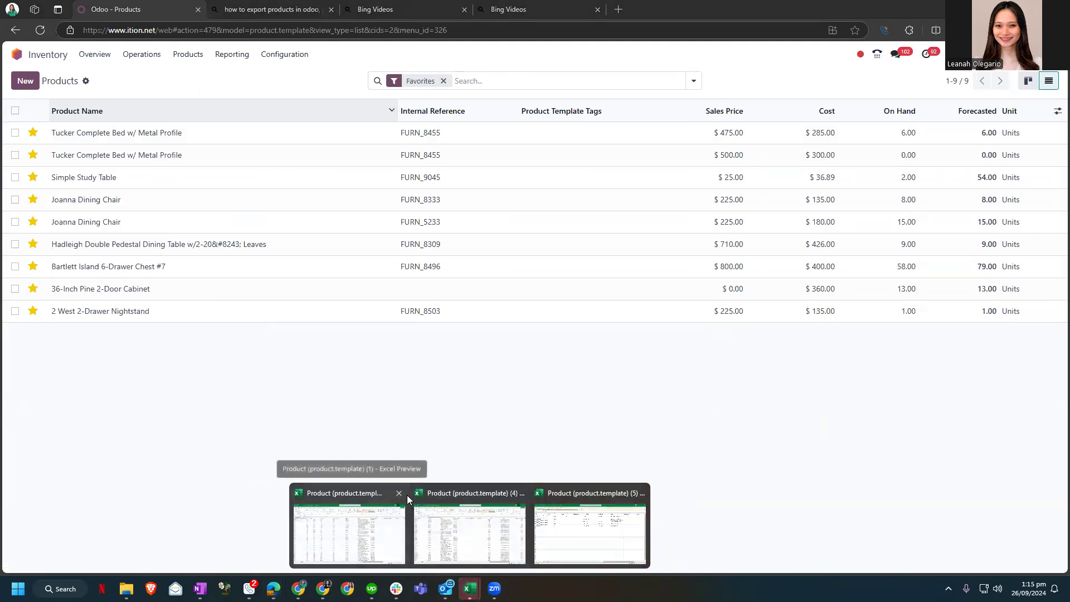
left_click(399, 494)
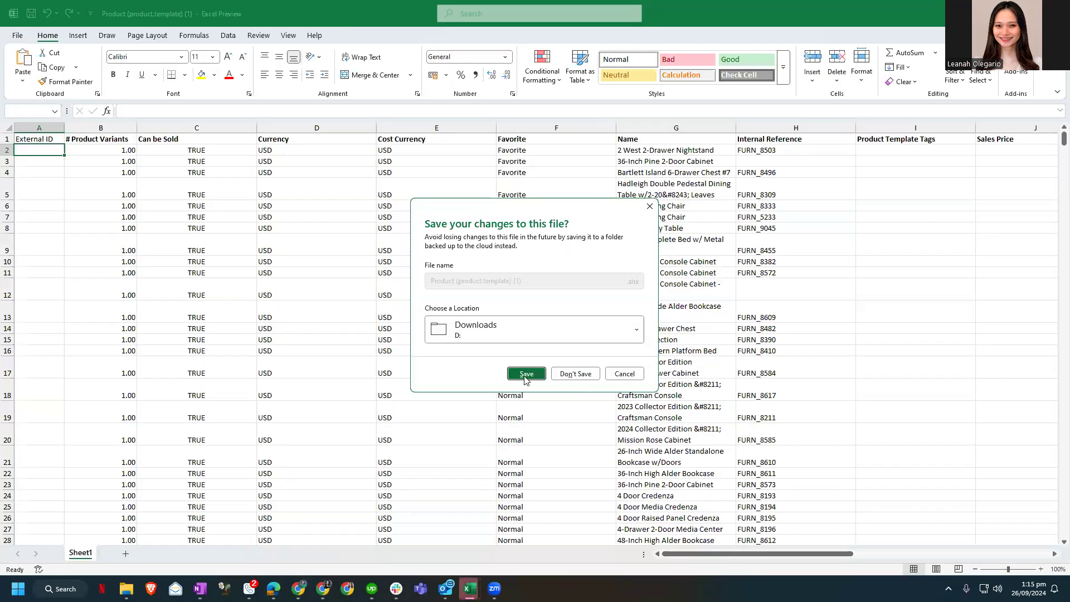
left_click(576, 374)
mouse_move(467, 584)
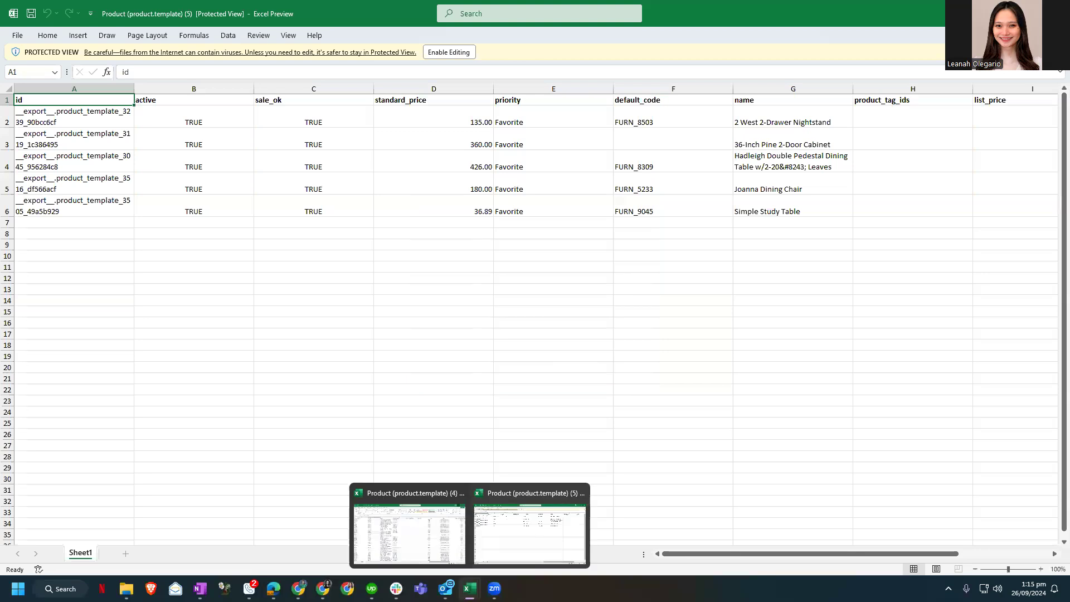
left_click(459, 494)
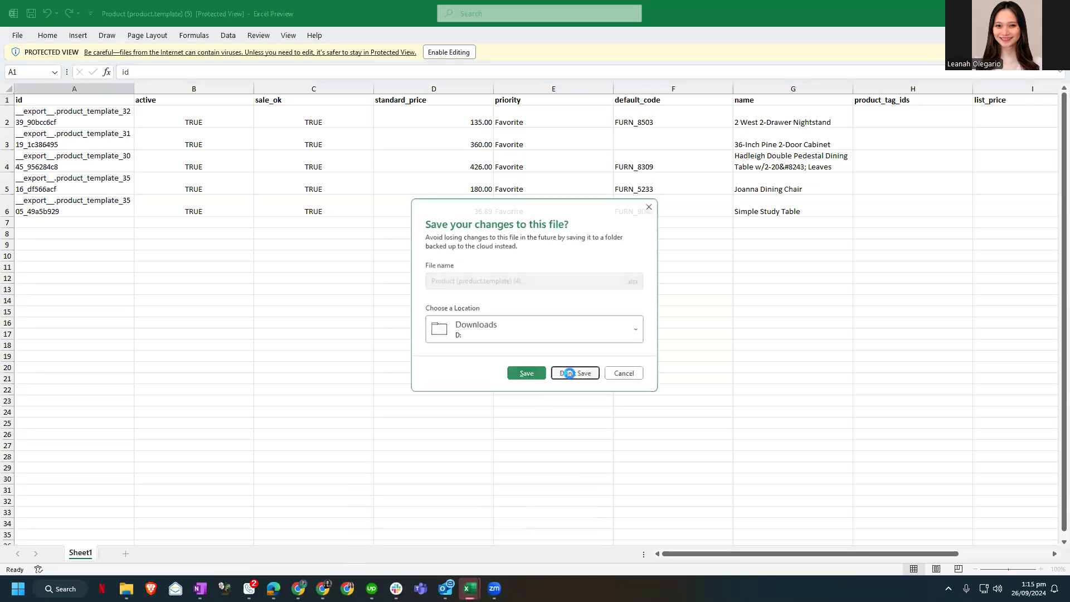
left_click(569, 374)
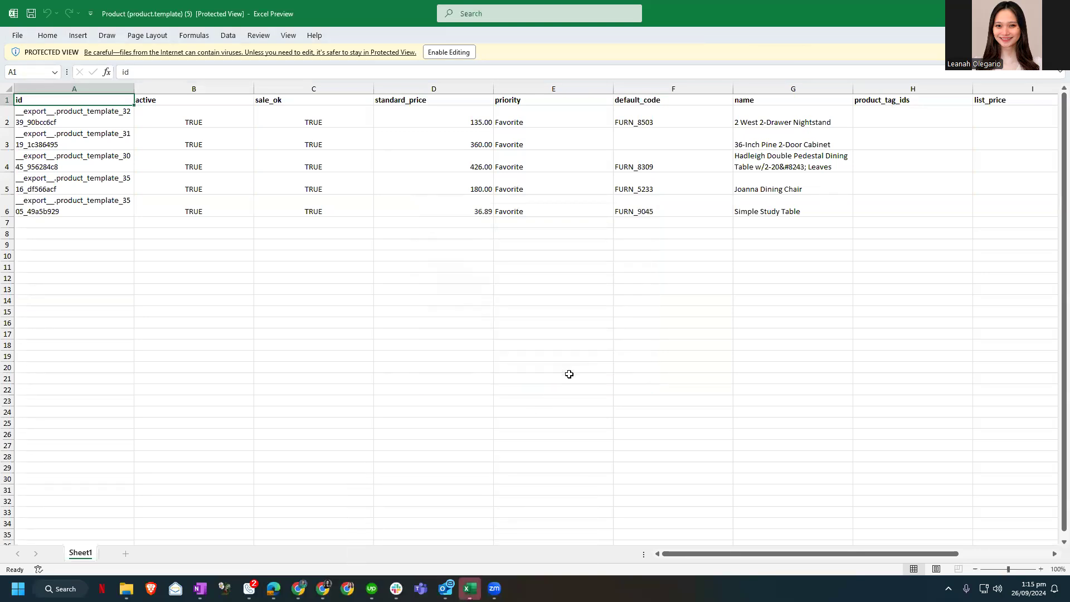
Step: Enable editing on Product (product.template) (5) and reposition its window
left_click(434, 52)
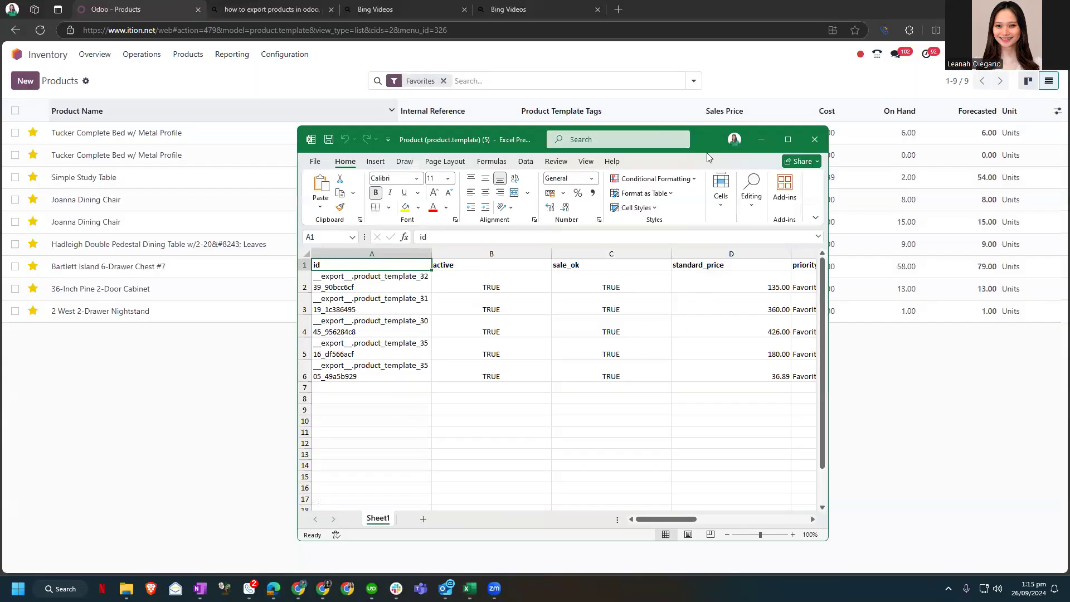
left_click_drag(704, 151, 491, 132)
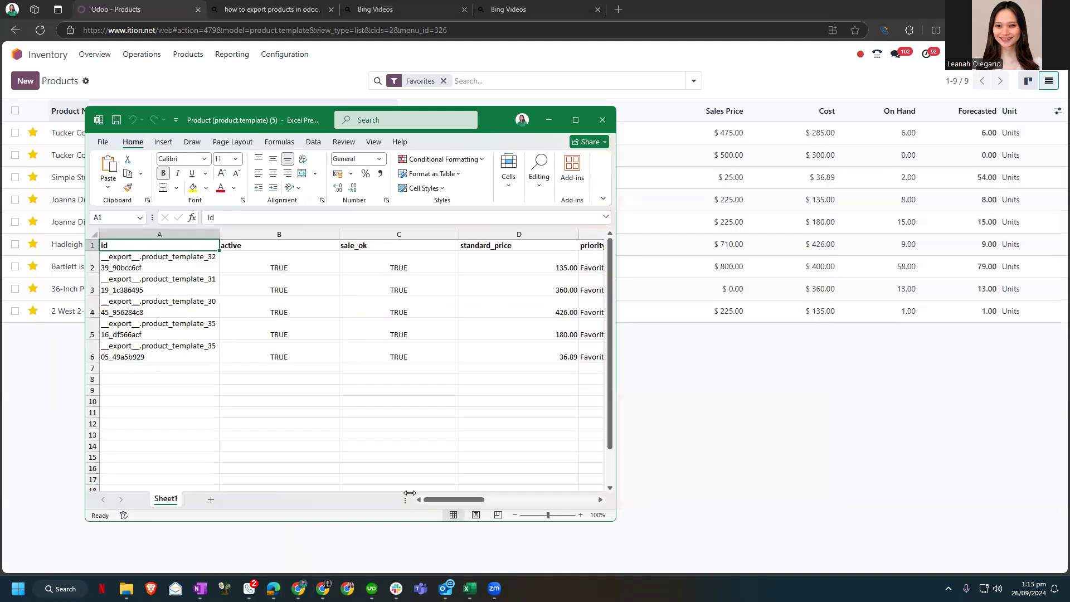
left_click_drag(436, 503, 477, 502)
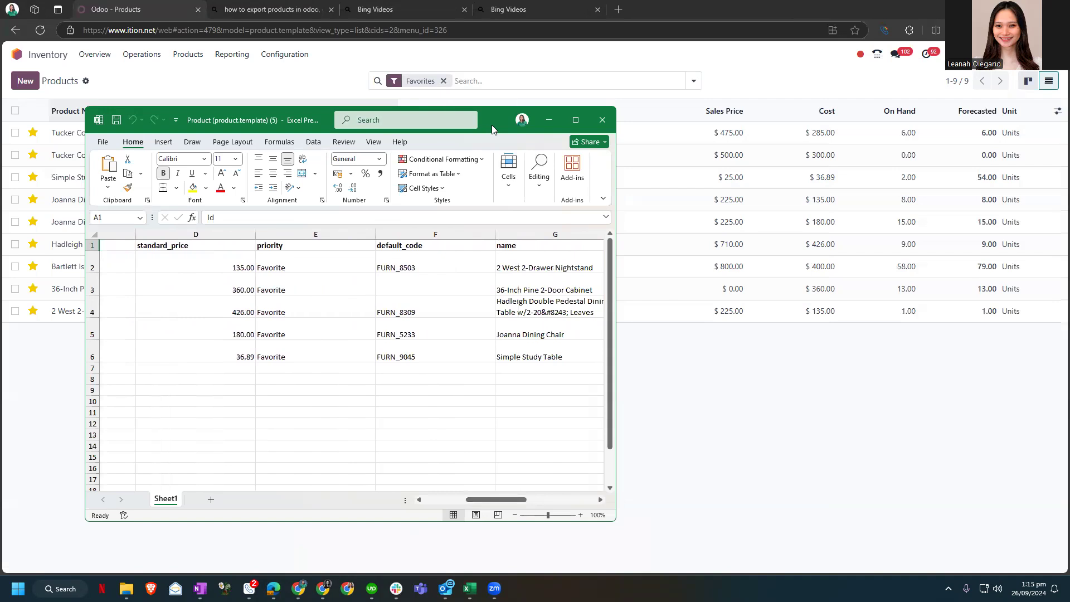
left_click_drag(491, 125, 461, 95)
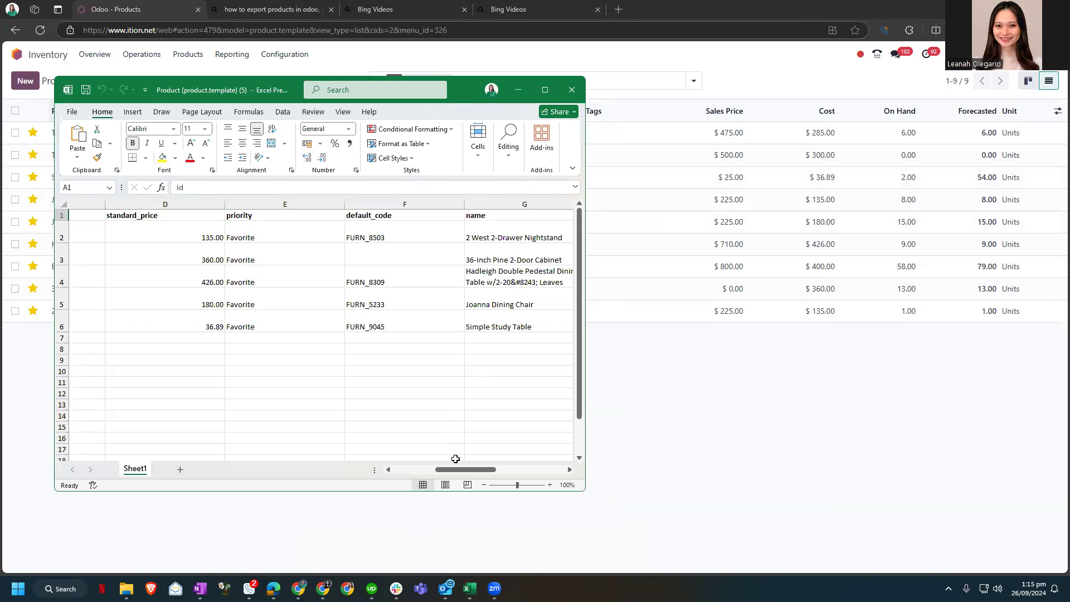
scroll(456, 458, "right", 5)
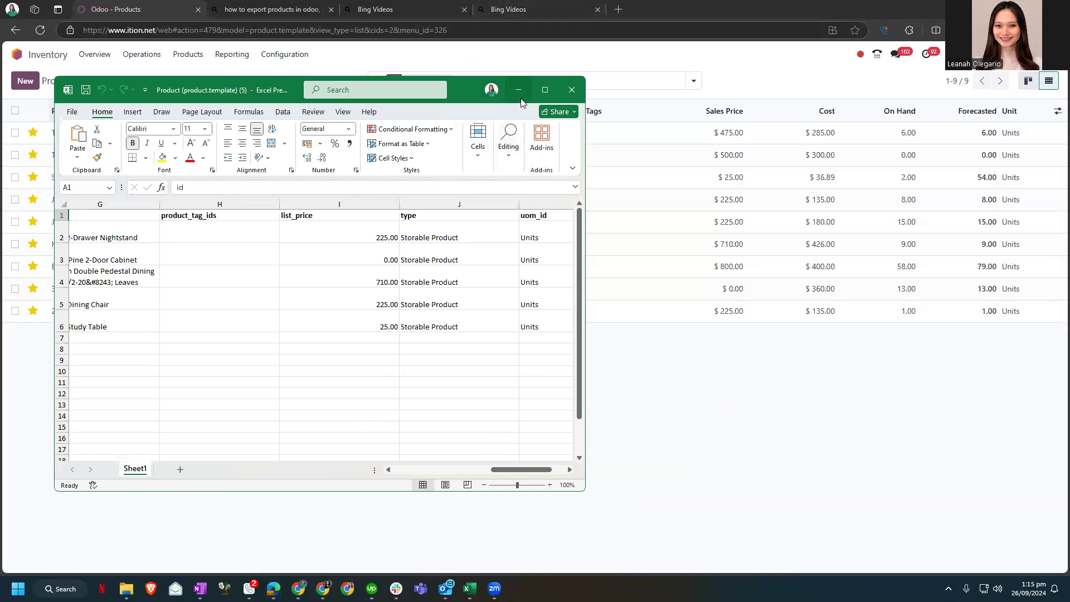
Step: Set the standard_price costs in D2–D6 to 150, 380, 450, 200 and 100
left_click(539, 89)
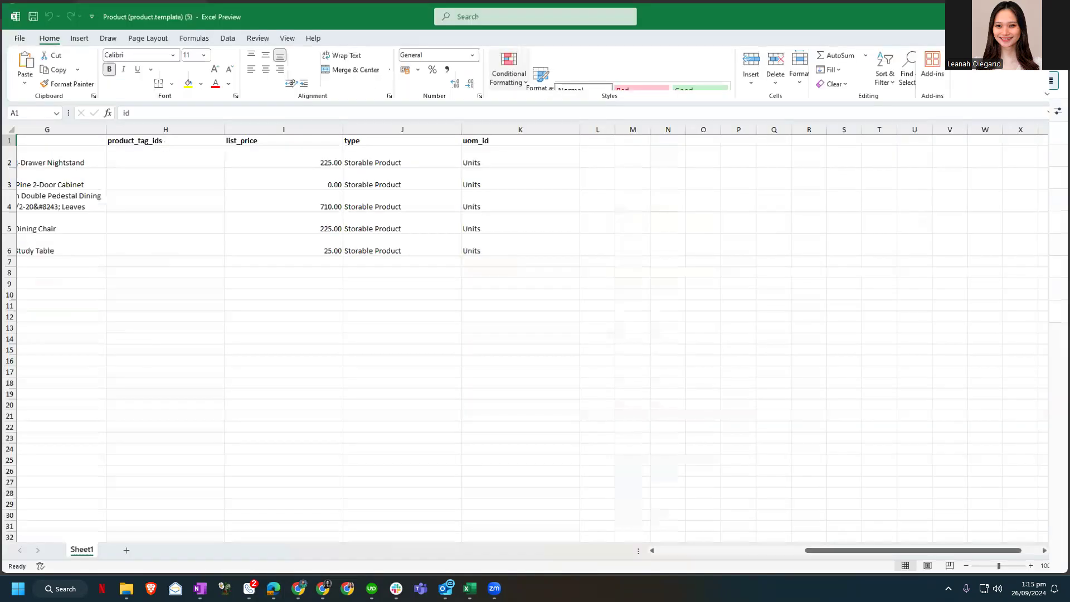
left_click_drag(930, 558, 708, 554)
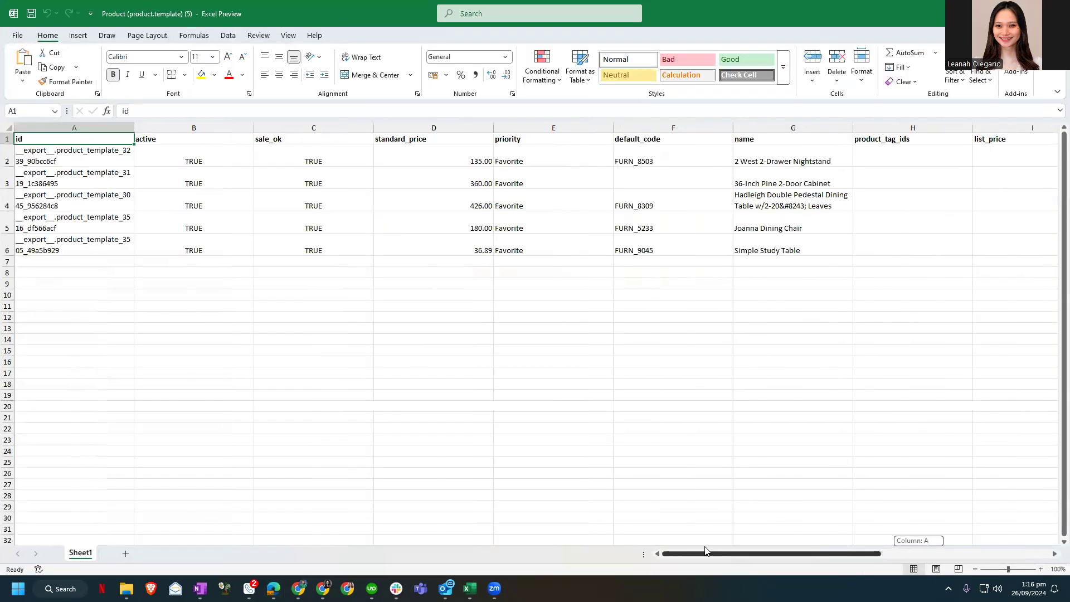
left_click(439, 153)
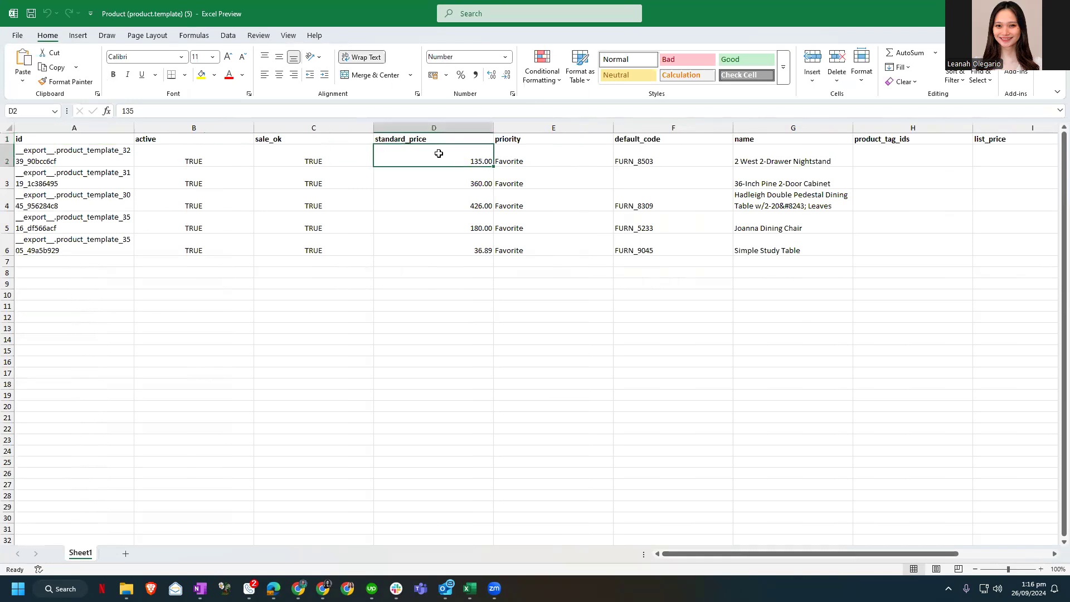
type("150")
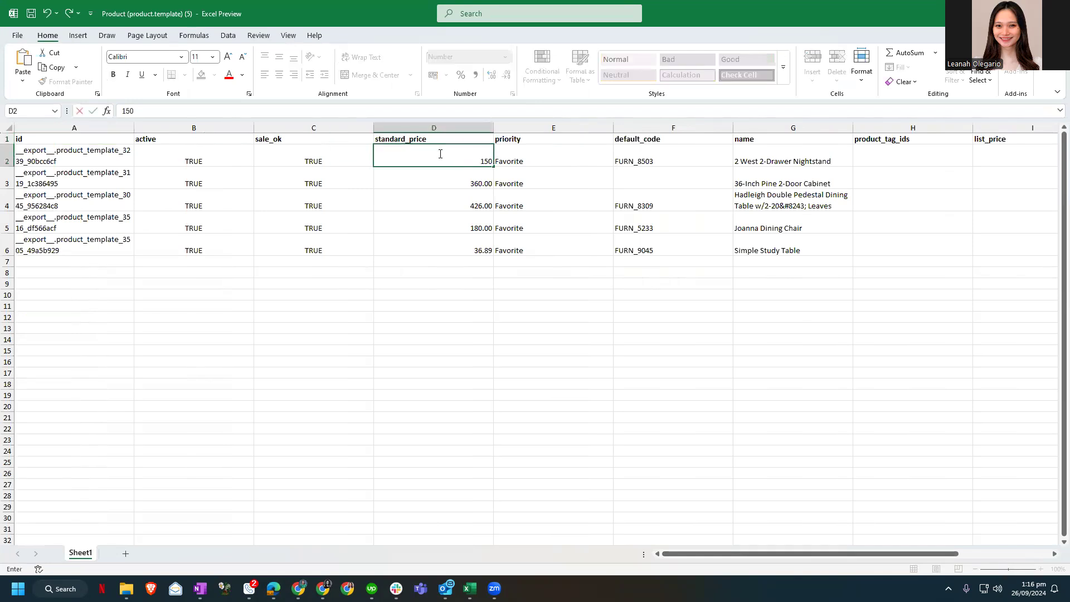
key("Return")
type("380")
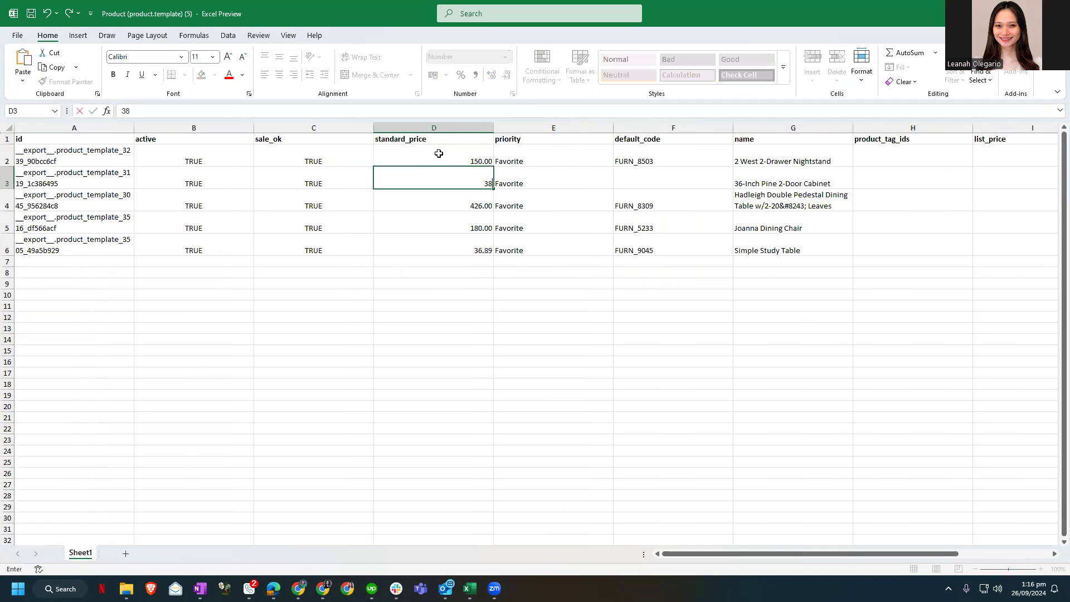
key("Return")
type("450")
key("Return")
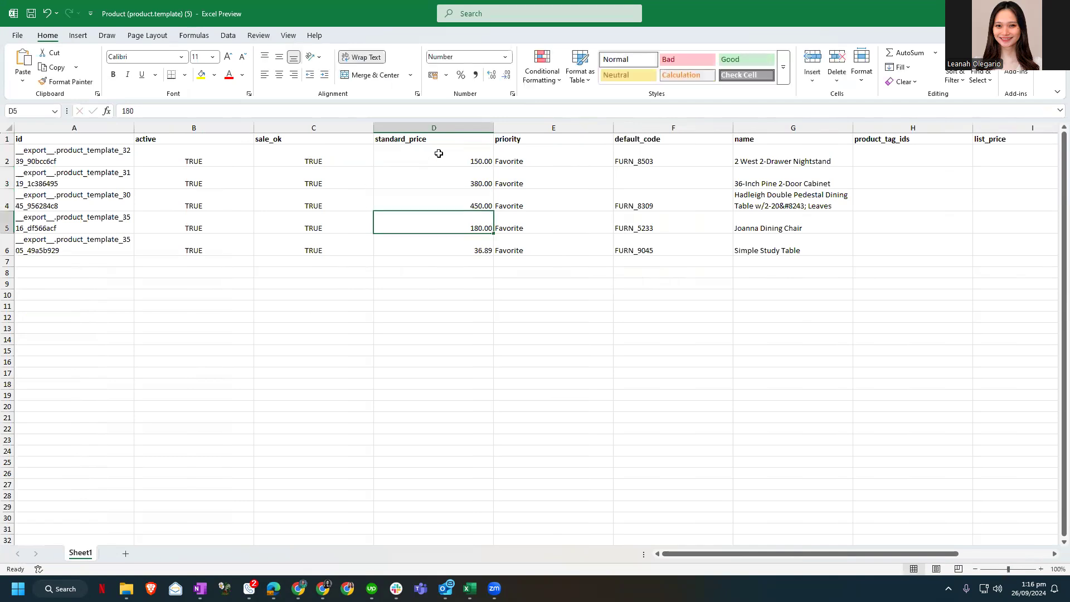
type("200")
key("Return")
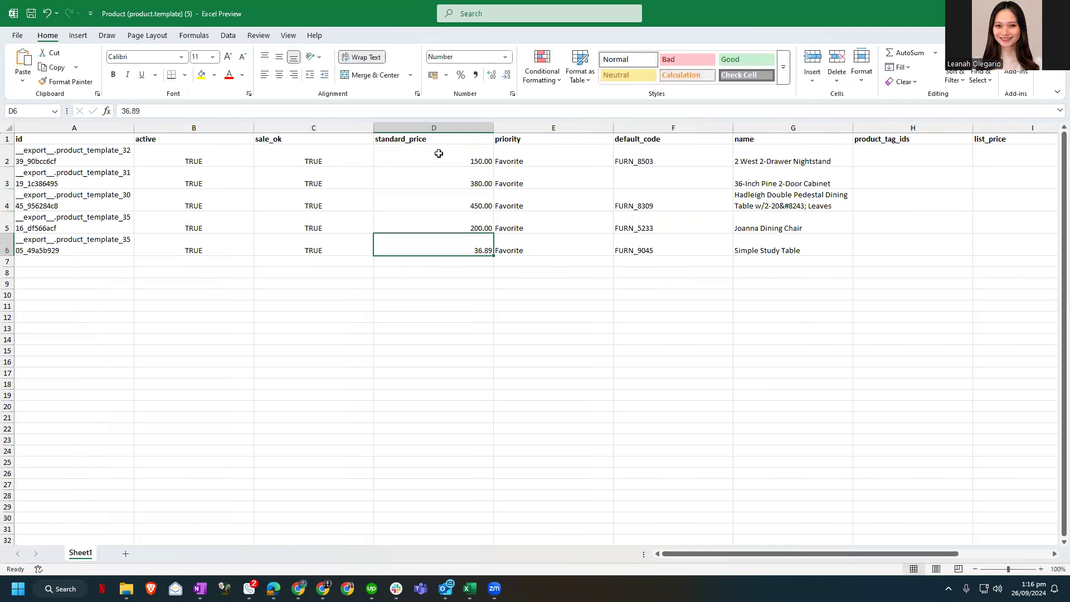
type("100")
key("Return")
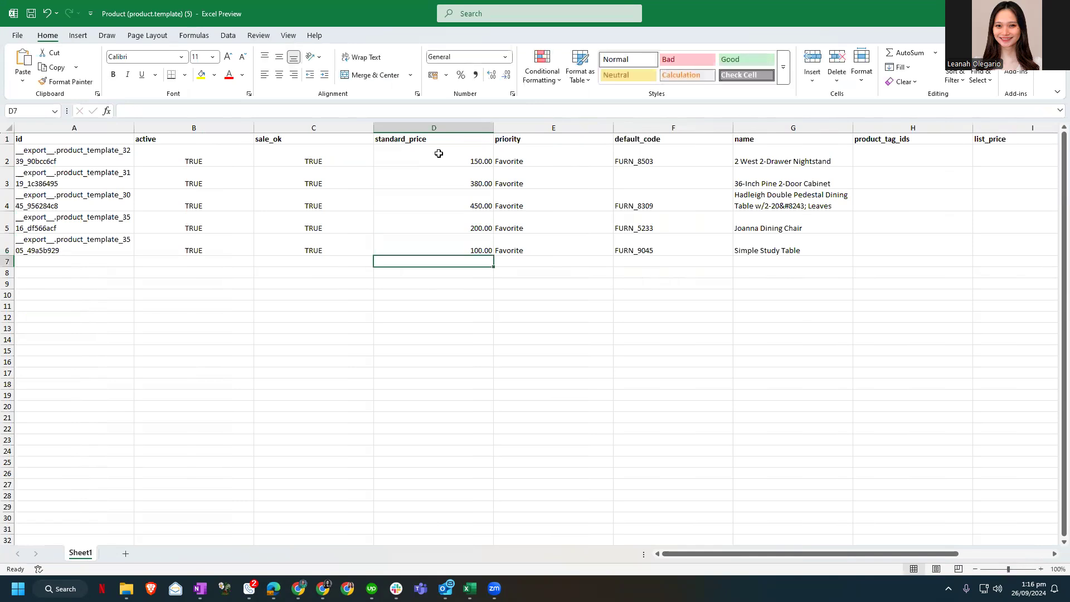
key("Up")
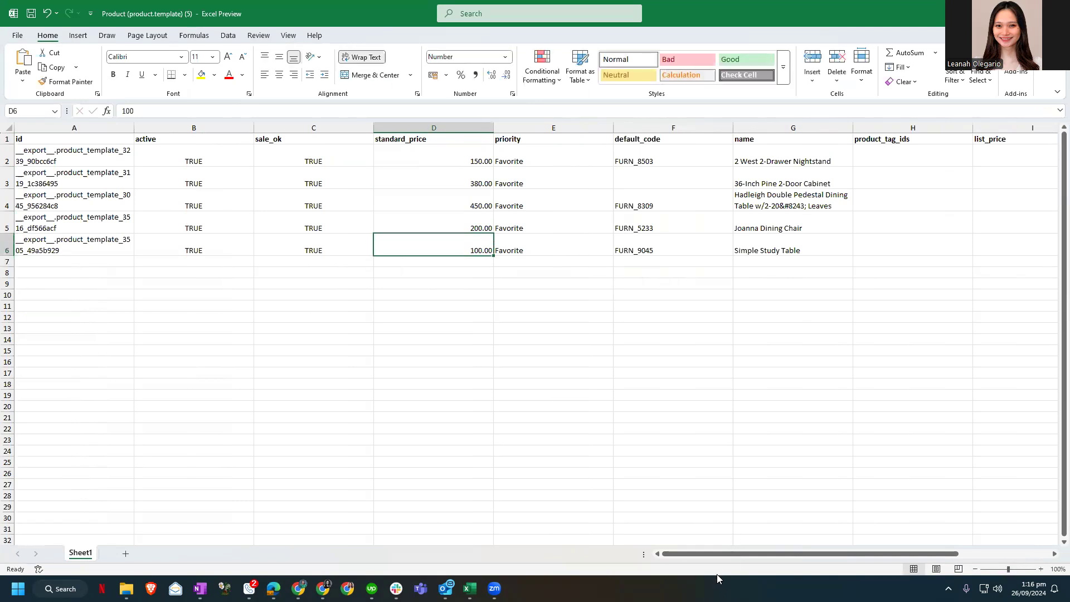
Step: Narrow column D and AutoFit columns B, C, E, default_code, product_tag_ids and list_price
left_click_drag(493, 124, 429, 124)
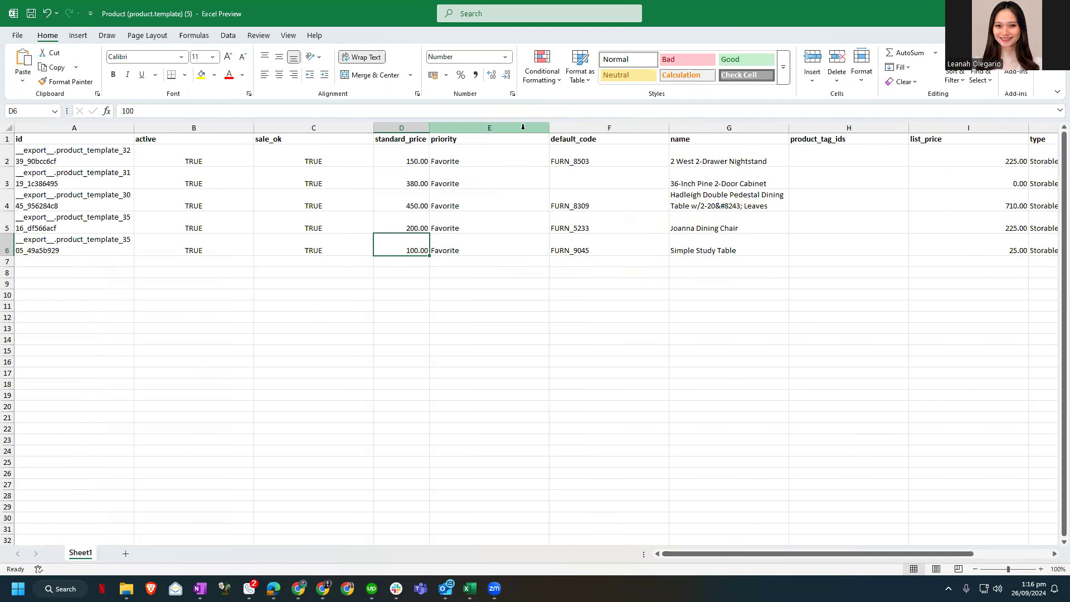
double_click(549, 126)
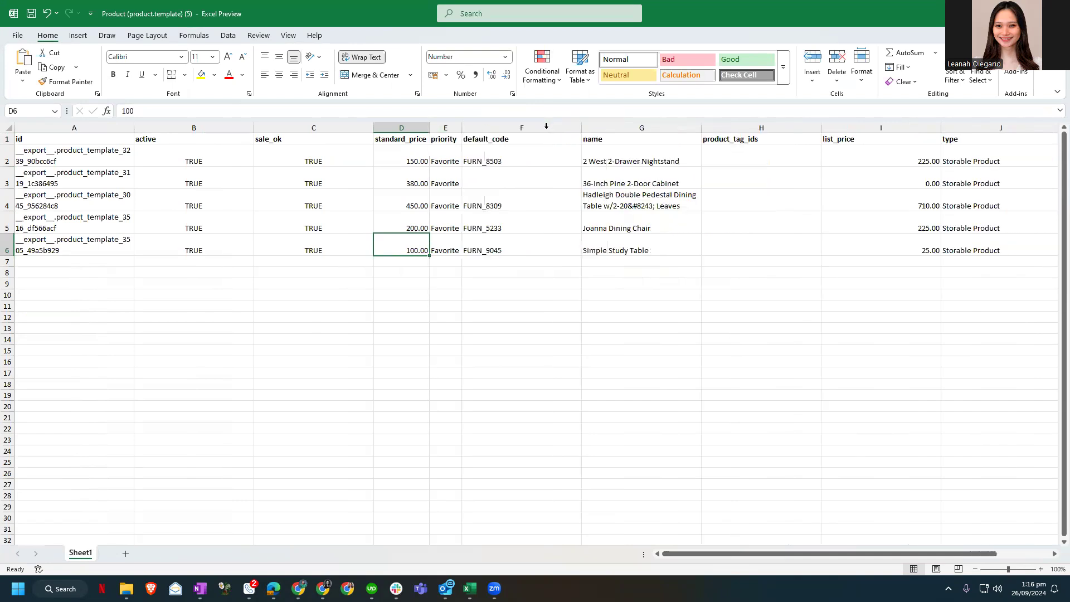
double_click(374, 128)
double_click(254, 127)
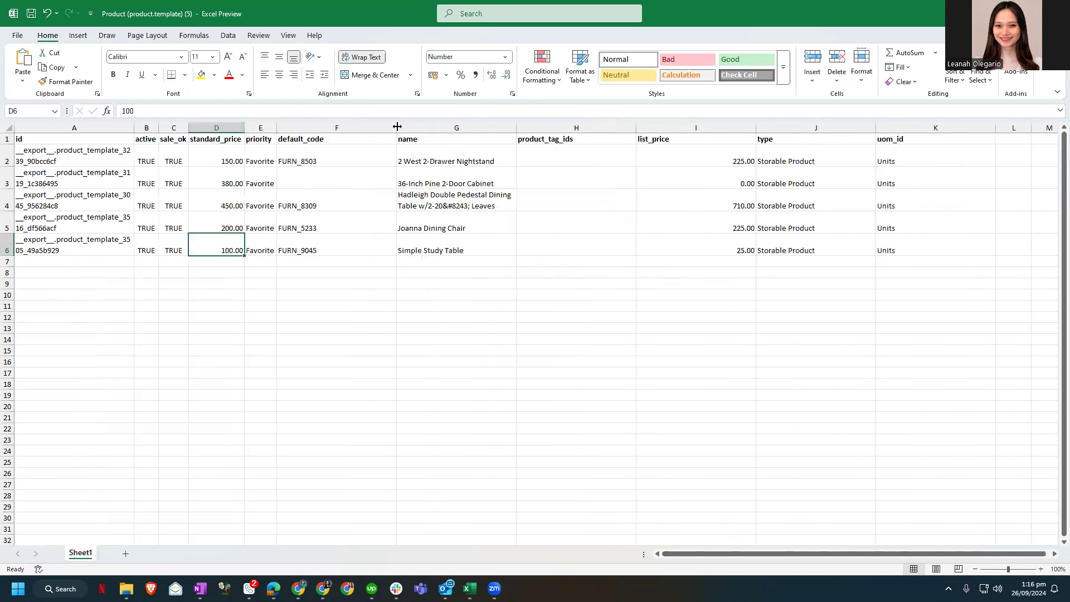
double_click(395, 127)
double_click(566, 127)
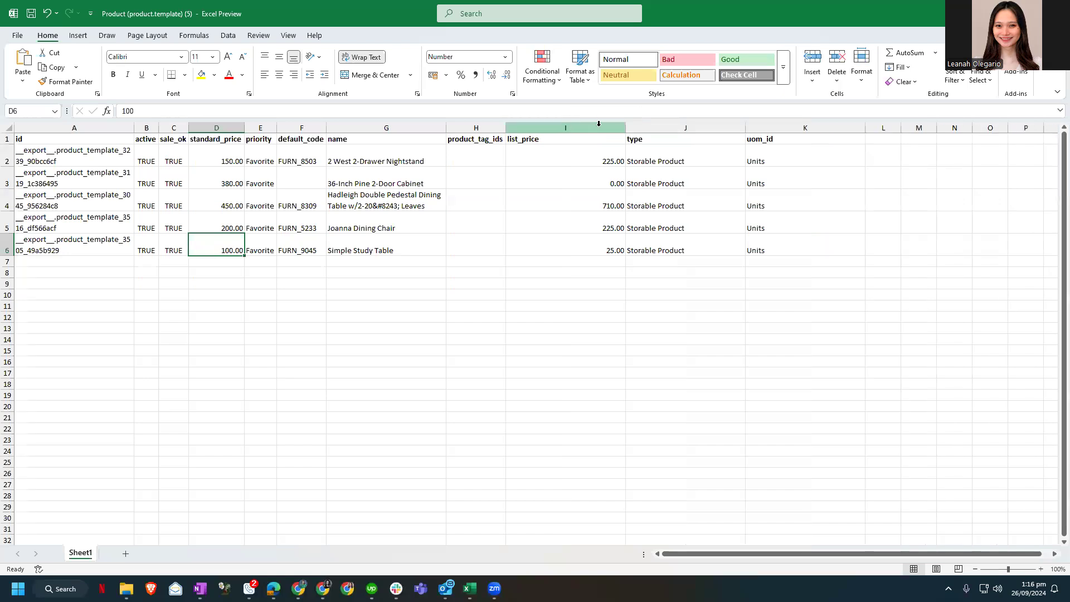
left_click(621, 127)
double_click(625, 127)
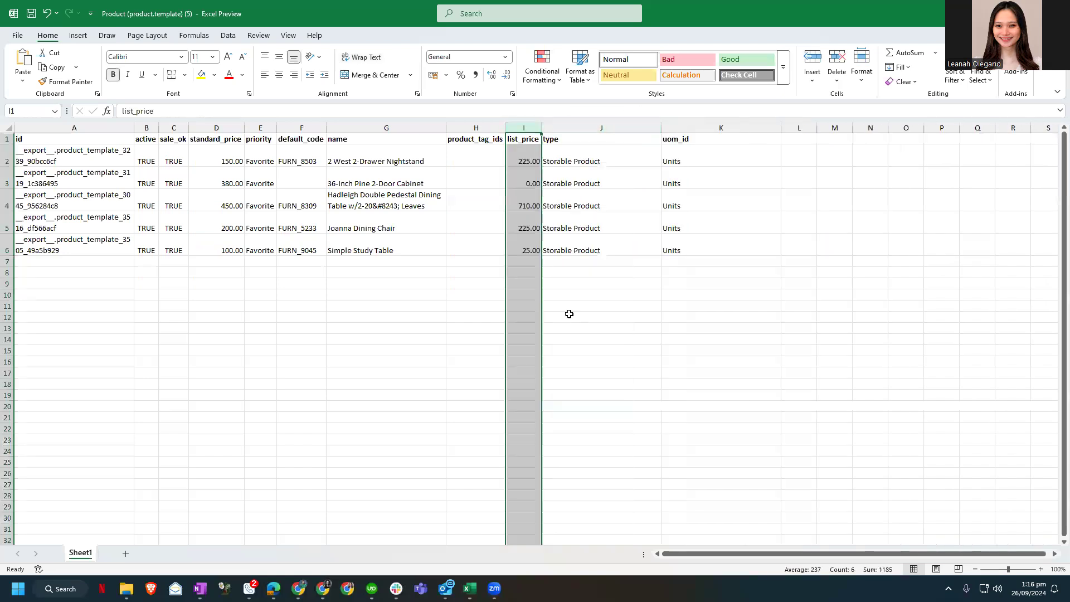
Step: Enter list prices 275, 500, 750, 350 and 200 in cells I2–I6
left_click(586, 339)
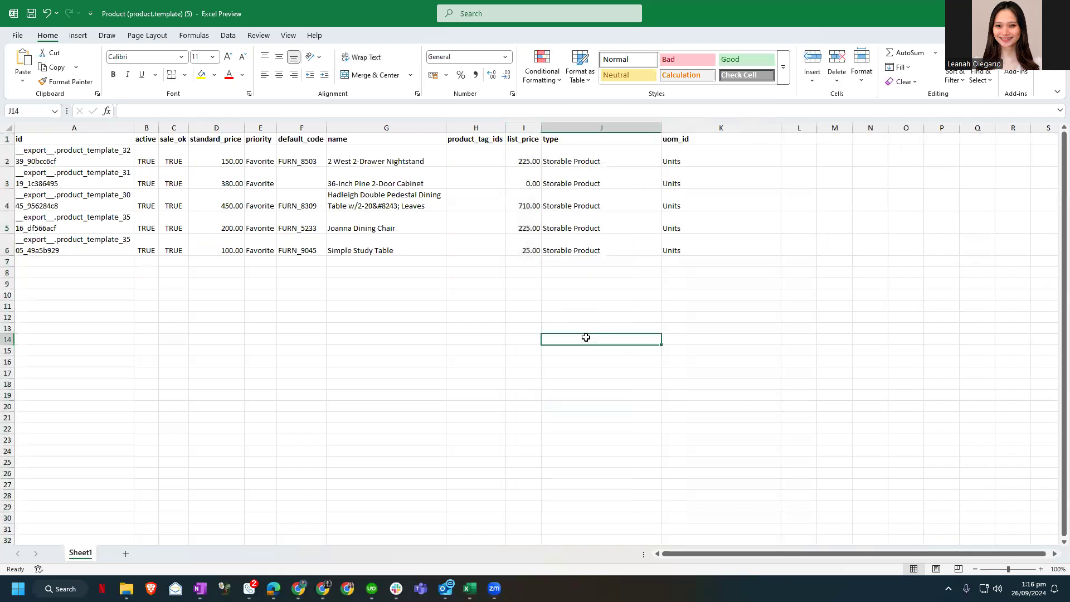
left_click(529, 159)
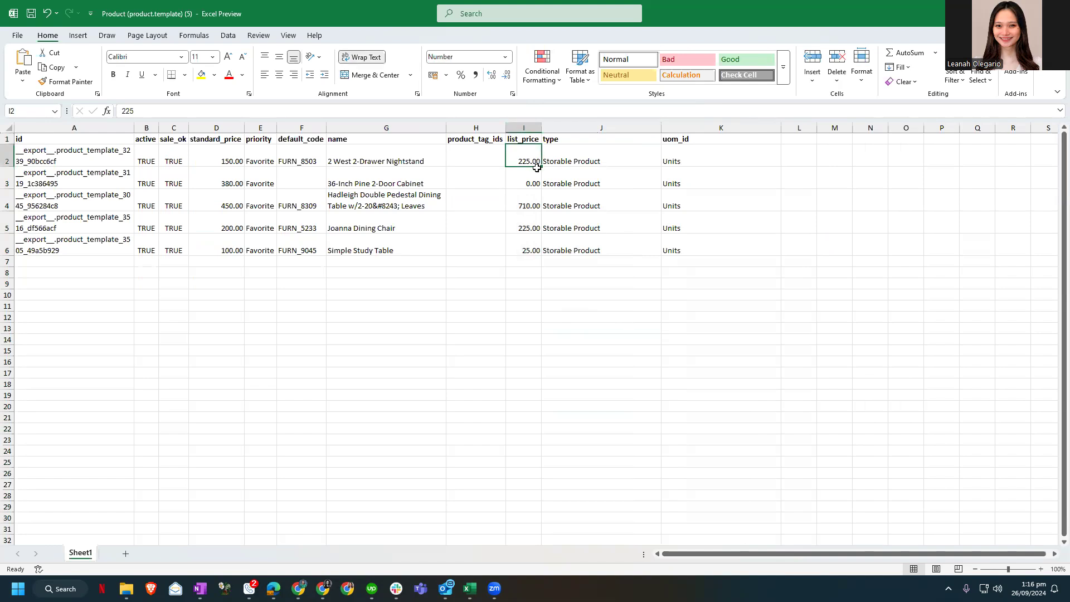
type("25")
key("BackSpace")
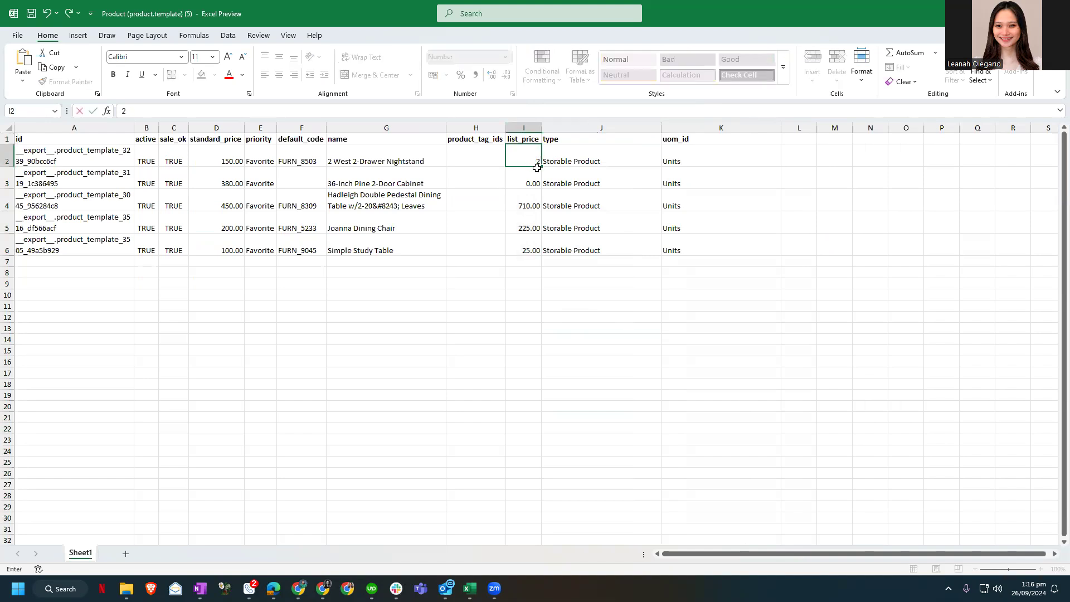
type("75")
key("Return")
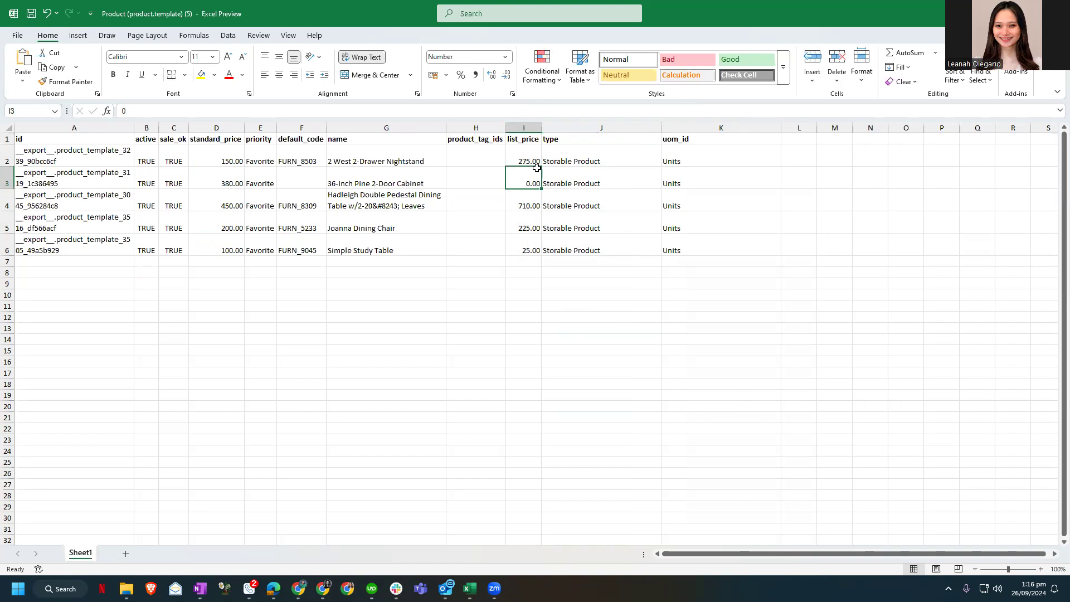
type("500")
key("Return")
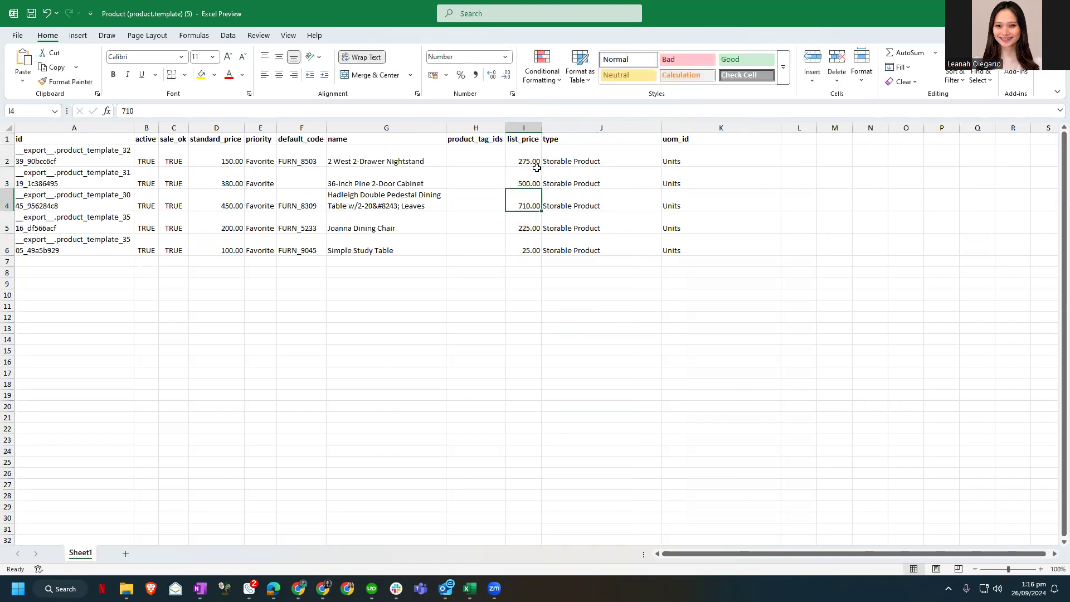
type("750")
key("Return")
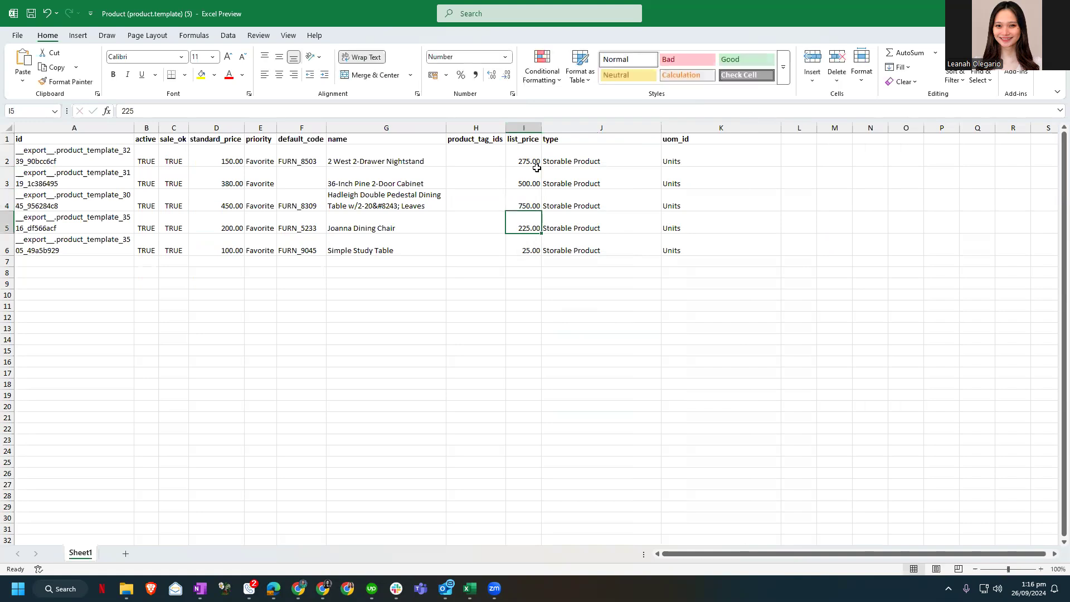
type("350")
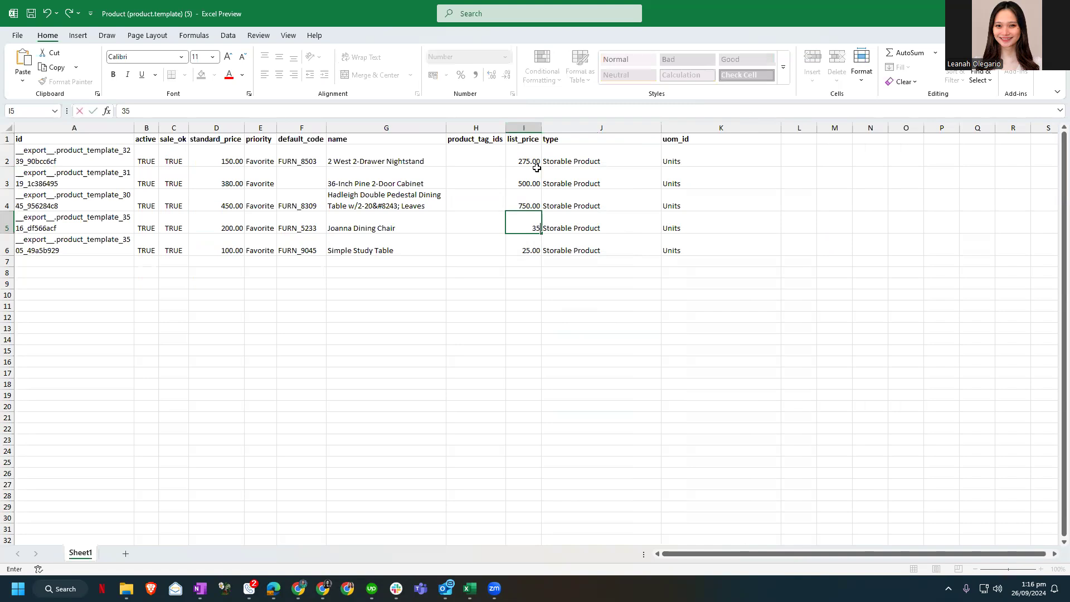
key("Return")
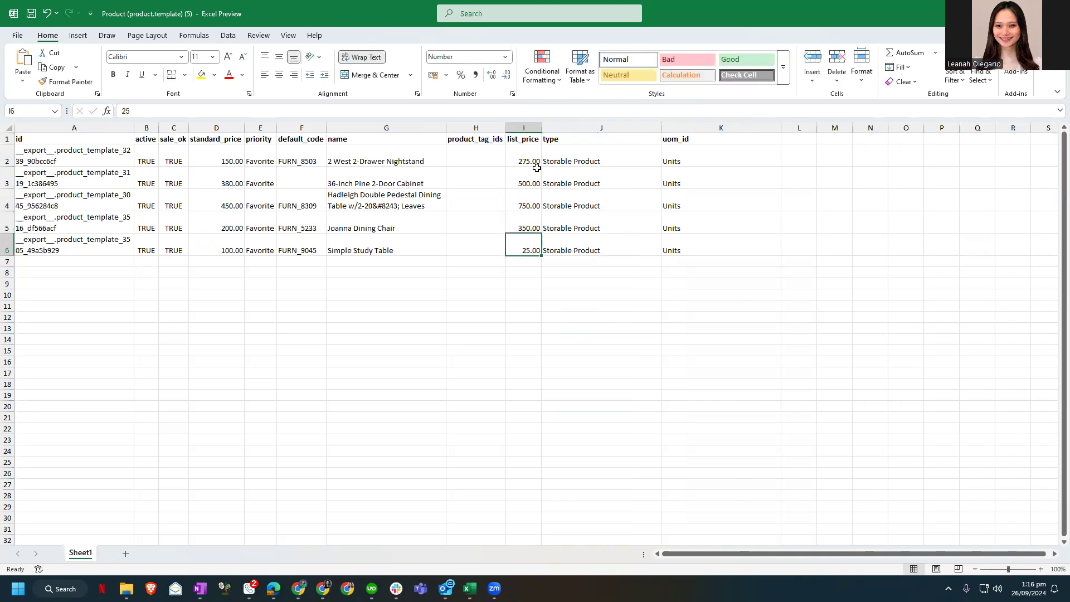
type("200")
key("Return")
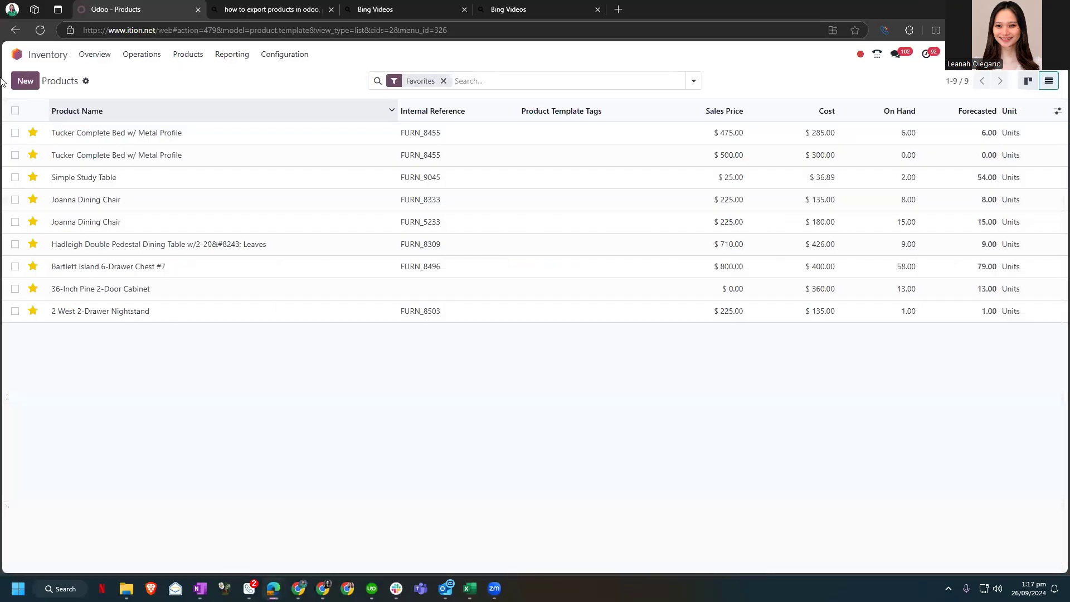
Step: Clear the Favorites filter and choose Import records from the Products gear menu
left_click(444, 82)
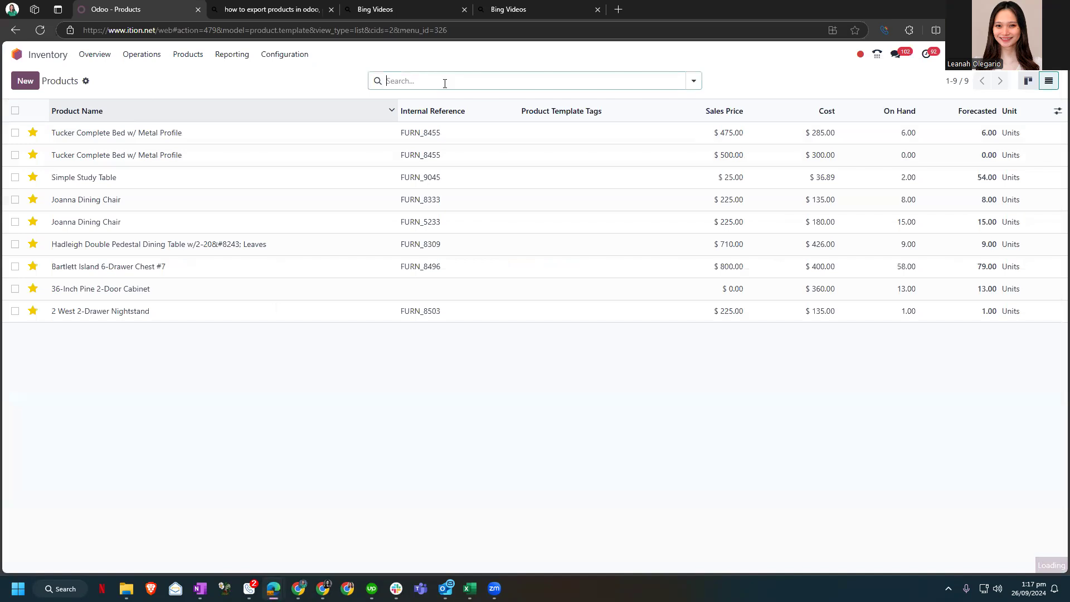
left_click(86, 81)
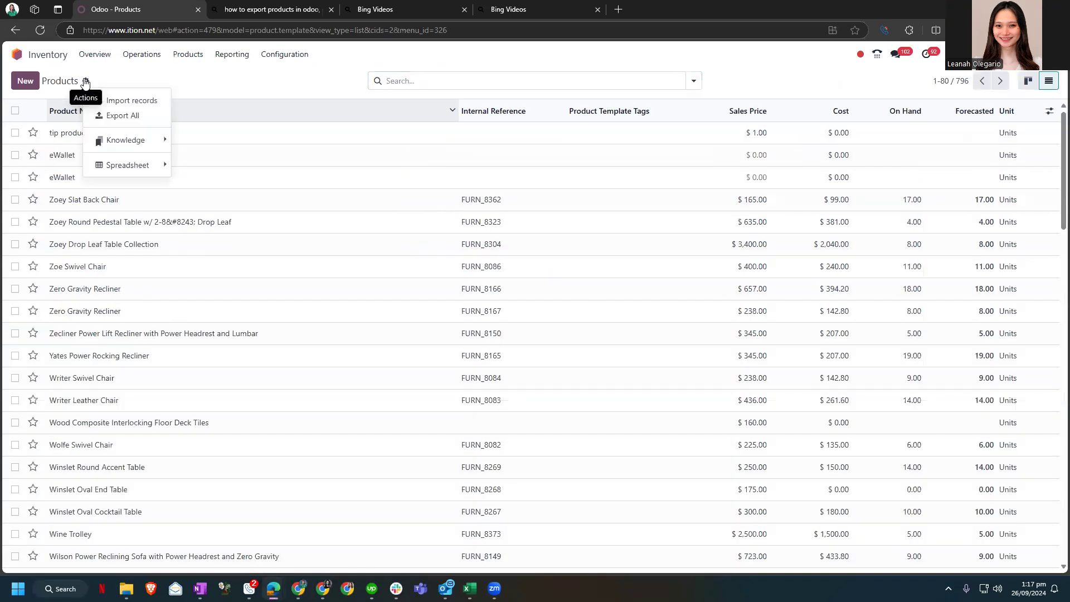
right_click(145, 104)
left_click(113, 100)
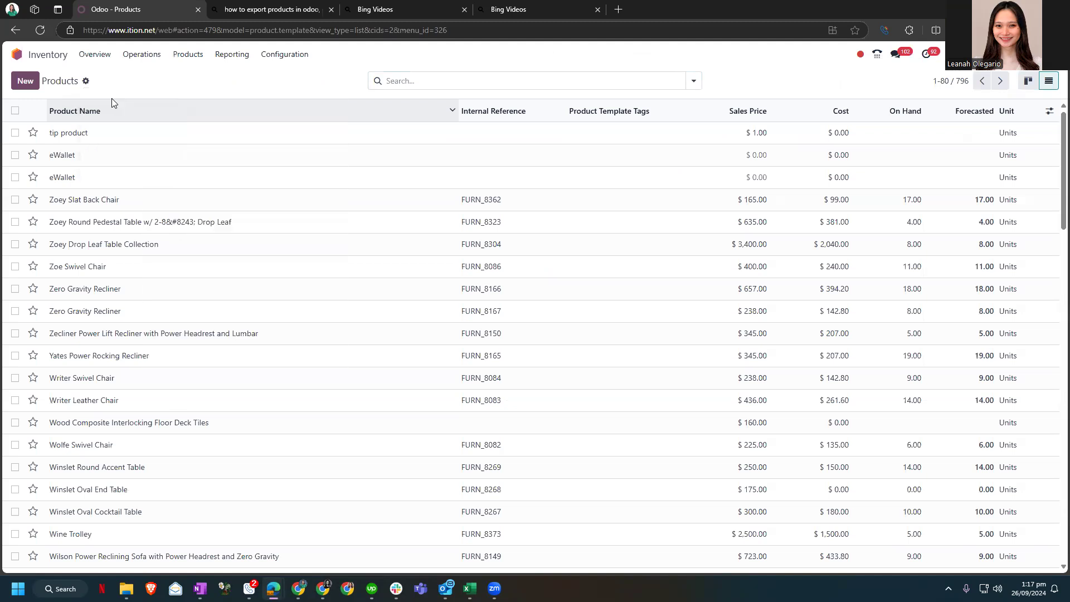
Step: Upload Product (product.template) (5) from Downloads into the product import
left_click(39, 82)
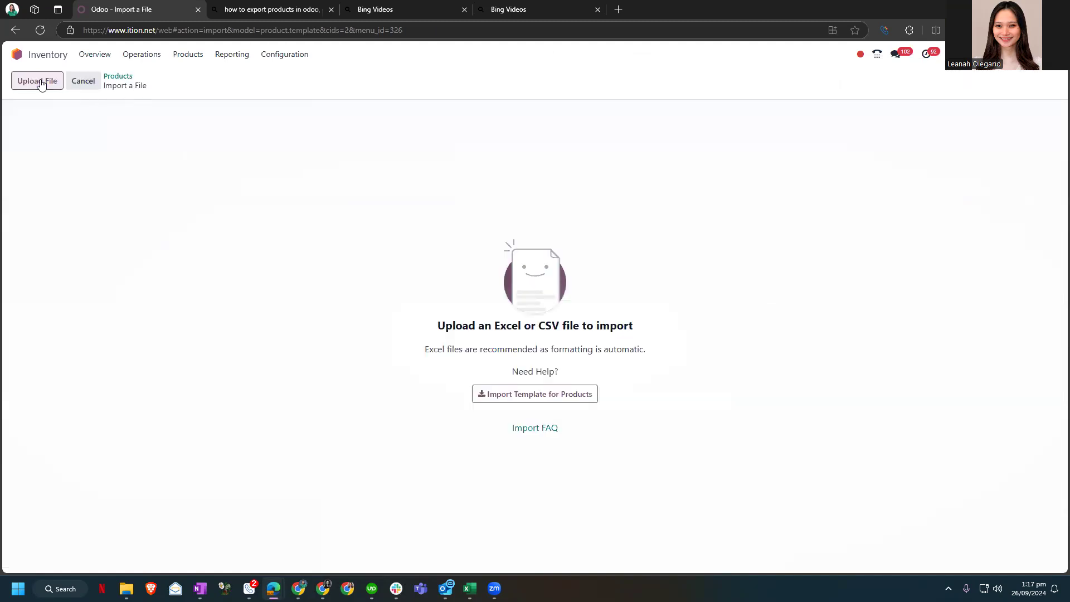
left_click(150, 105)
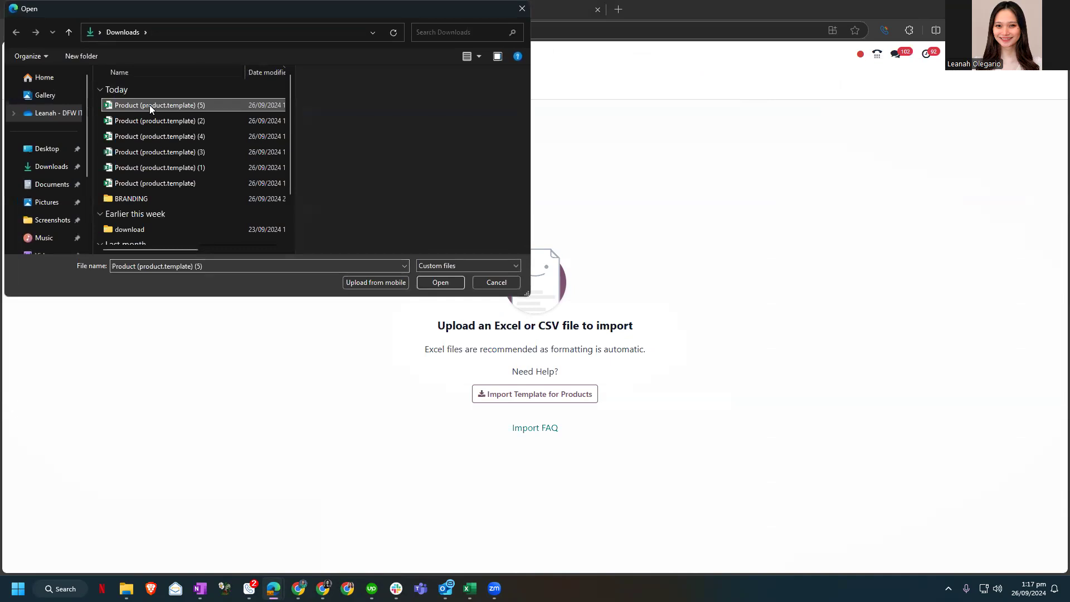
left_click(443, 282)
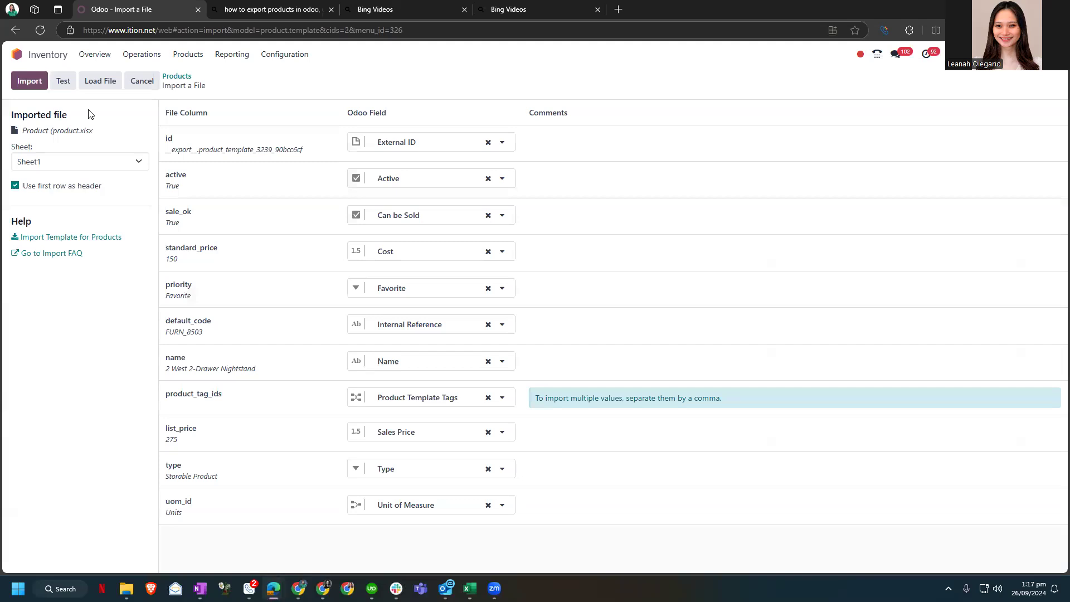
Step: Test the edited XLSX, confirm 'Everything seems valid', and import the five product records
left_click(61, 80)
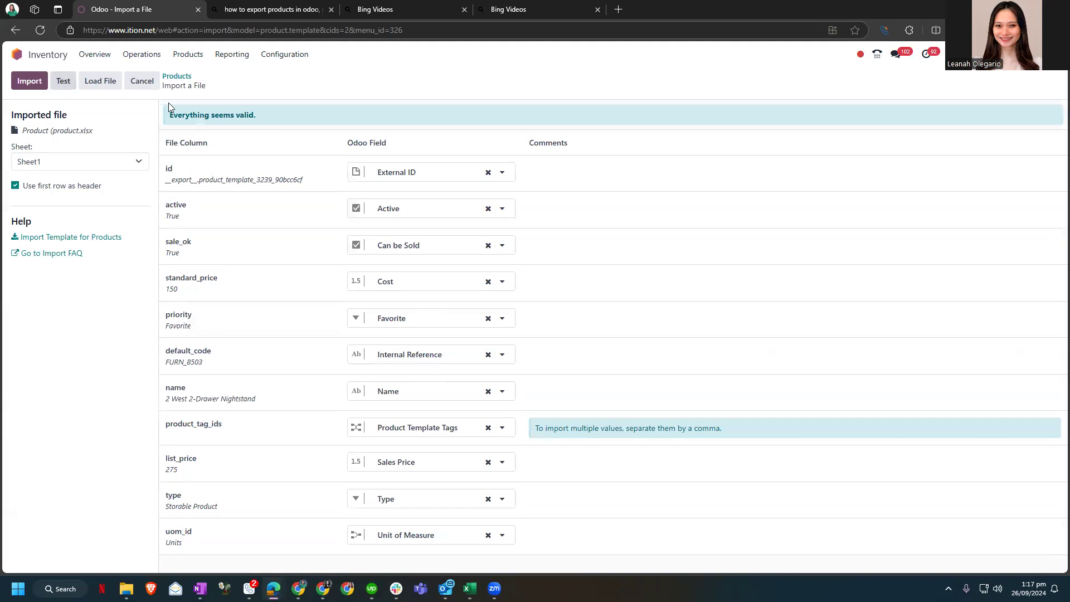
left_click_drag(282, 114, 163, 114)
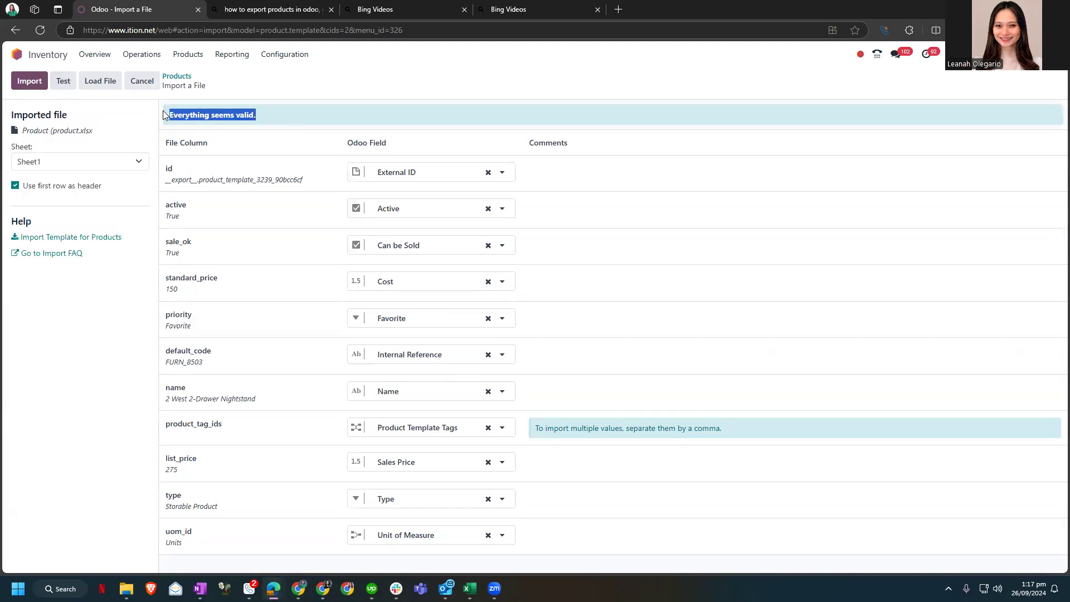
left_click(332, 89)
left_click(25, 85)
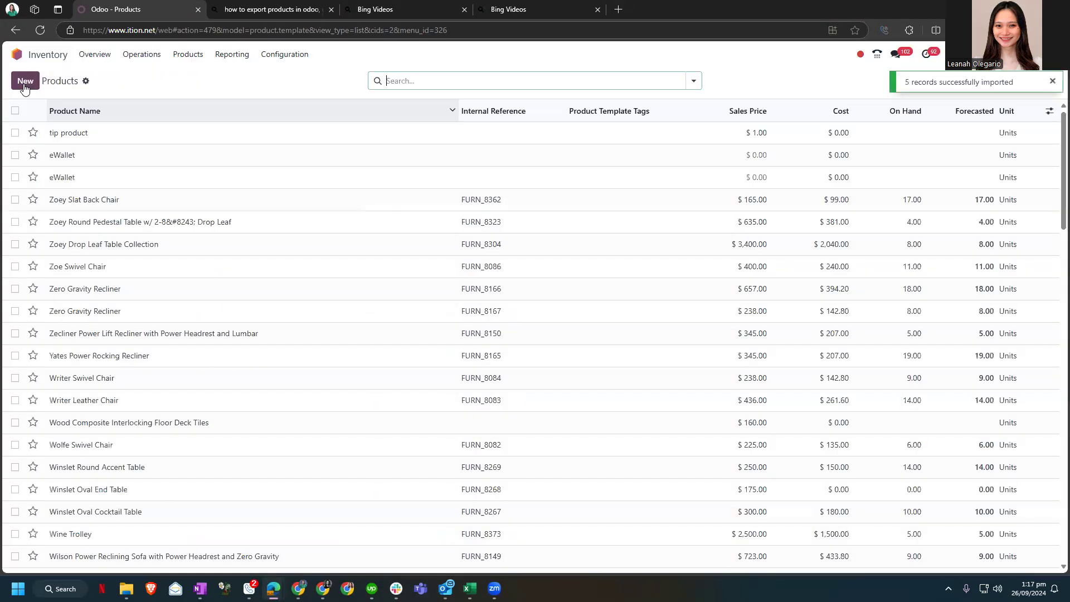
Step: Filter Odoo's Products list to Favorites, then bring the edited Excel sheet back up
left_click_drag(1019, 88, 898, 91)
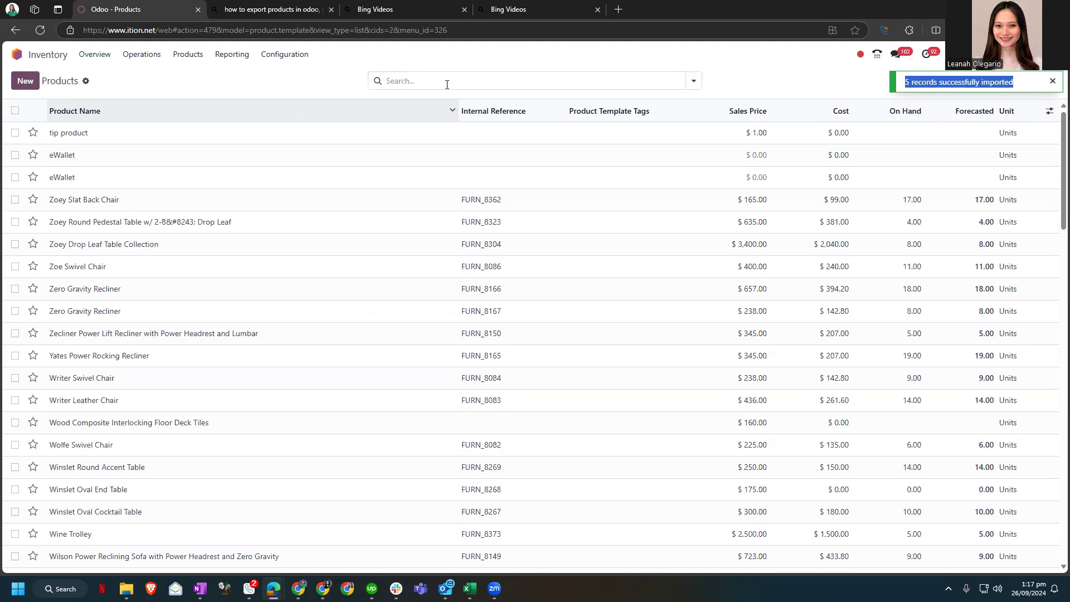
left_click(694, 81)
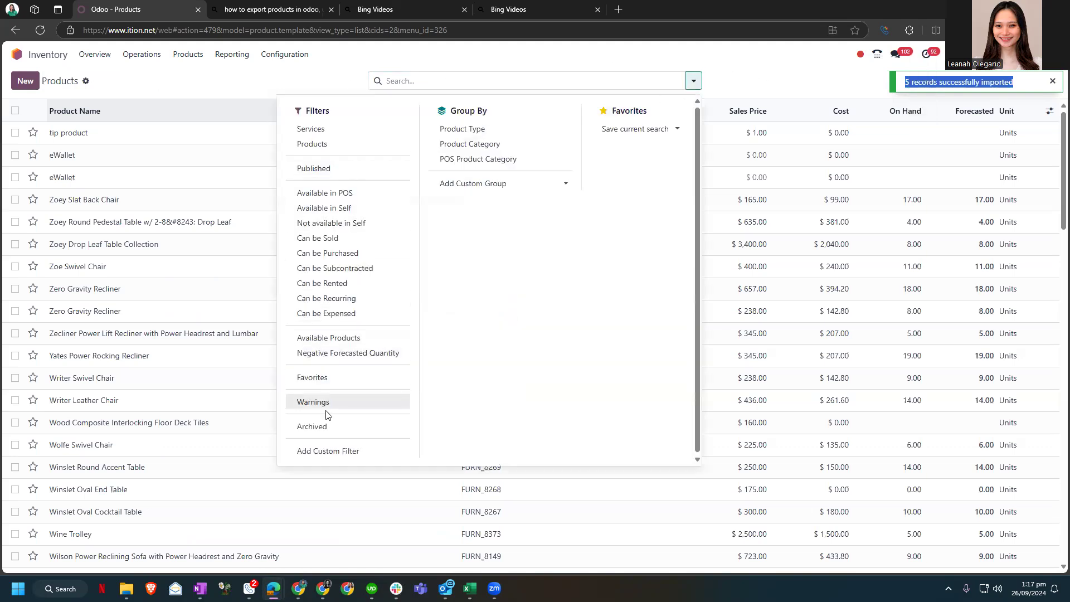
left_click(319, 381)
left_click(81, 404)
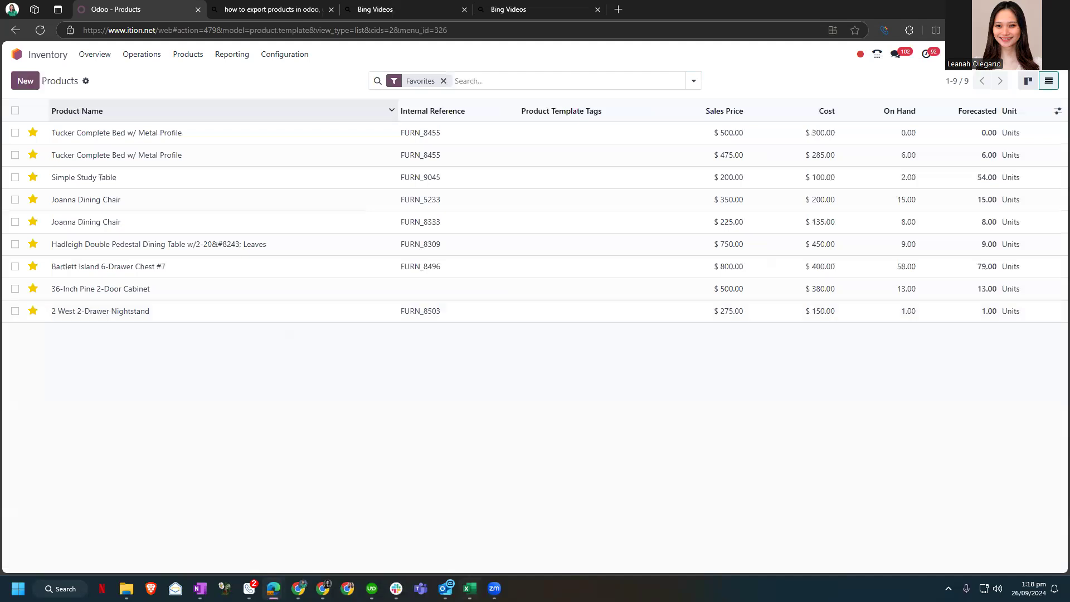
left_click(470, 588)
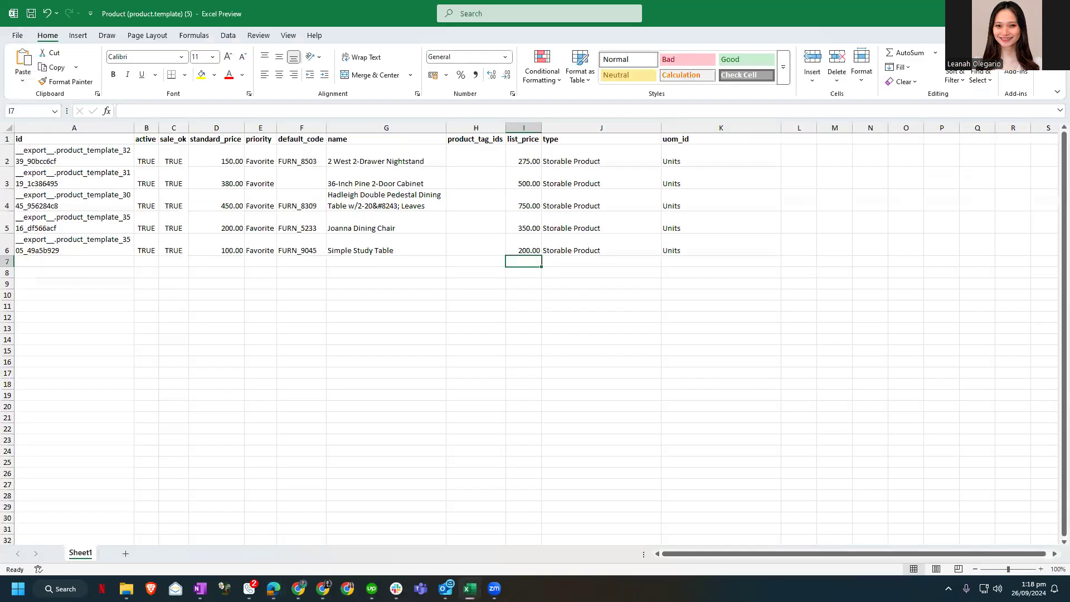
Step: Float Excel beside Odoo to compare prices 275, 500, 750, 350, 200, then minimize it
key("super+Down")
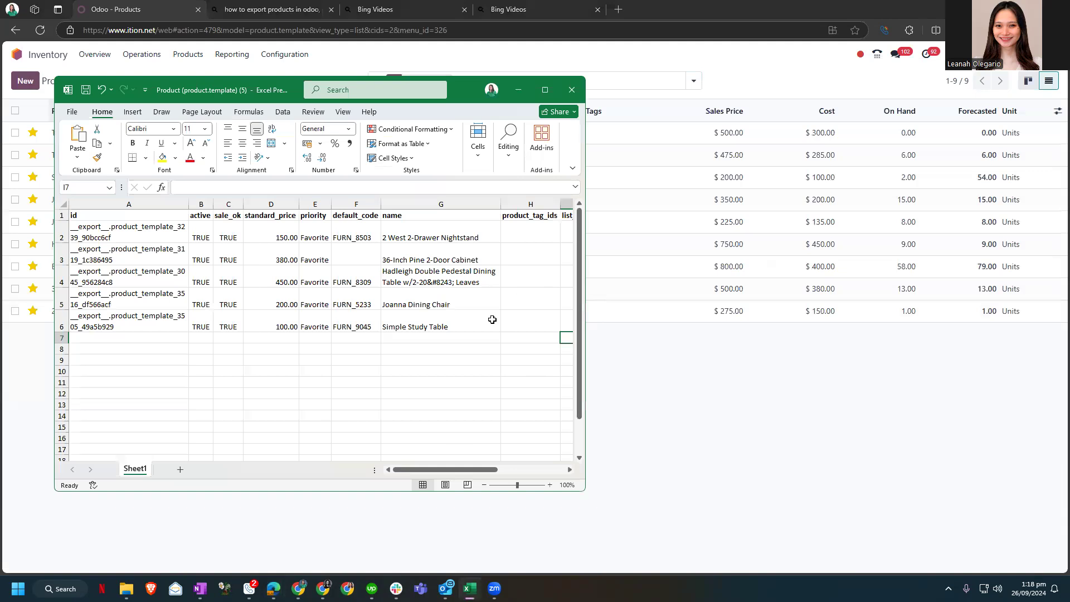
left_click_drag(427, 471, 457, 473)
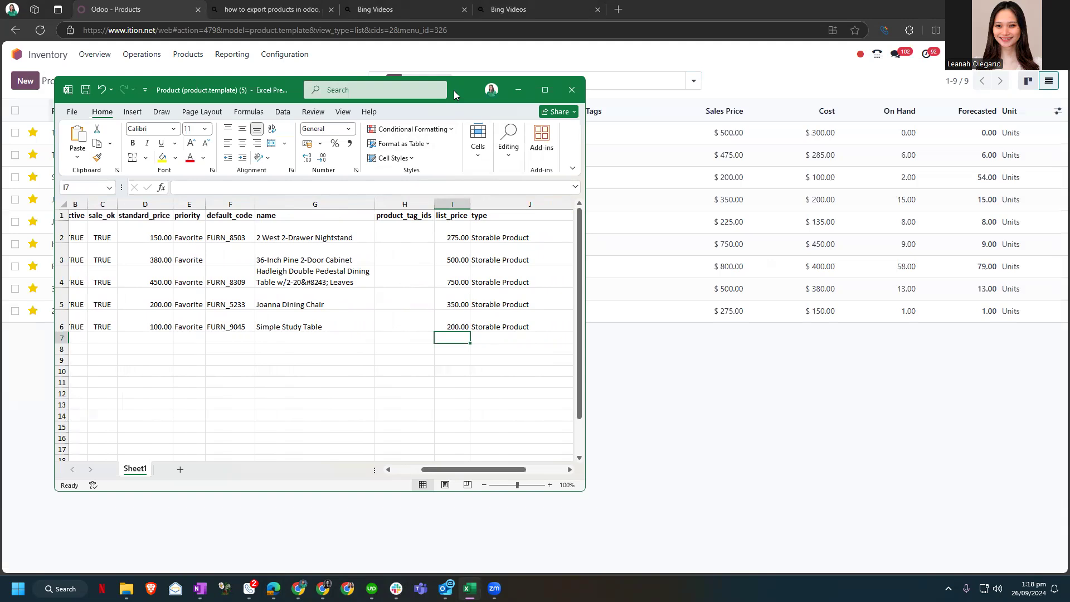
left_click_drag(454, 90, 625, 359)
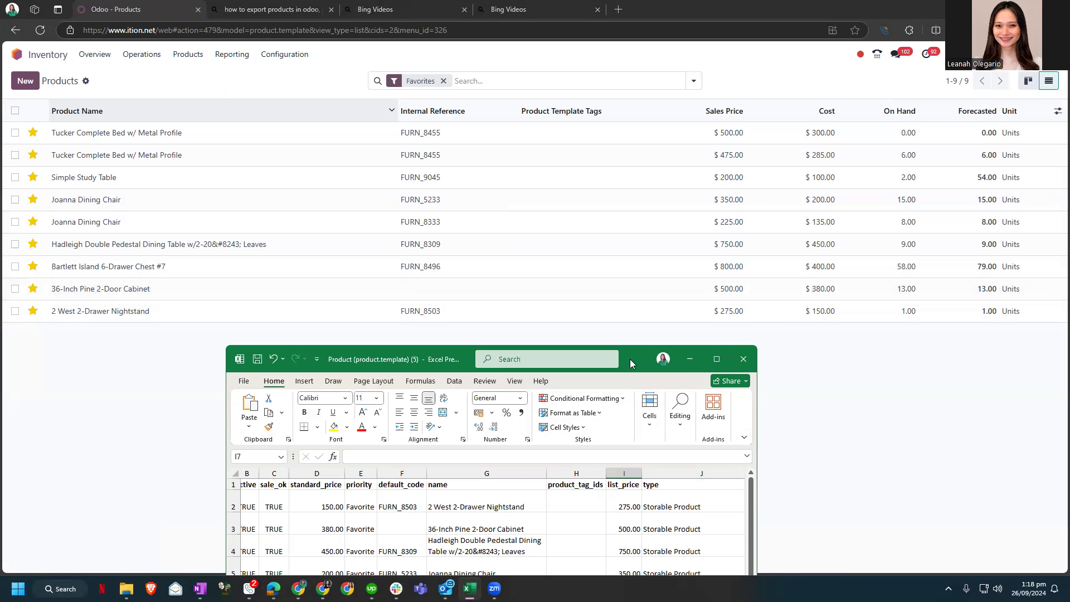
left_click_drag(630, 359, 576, 185)
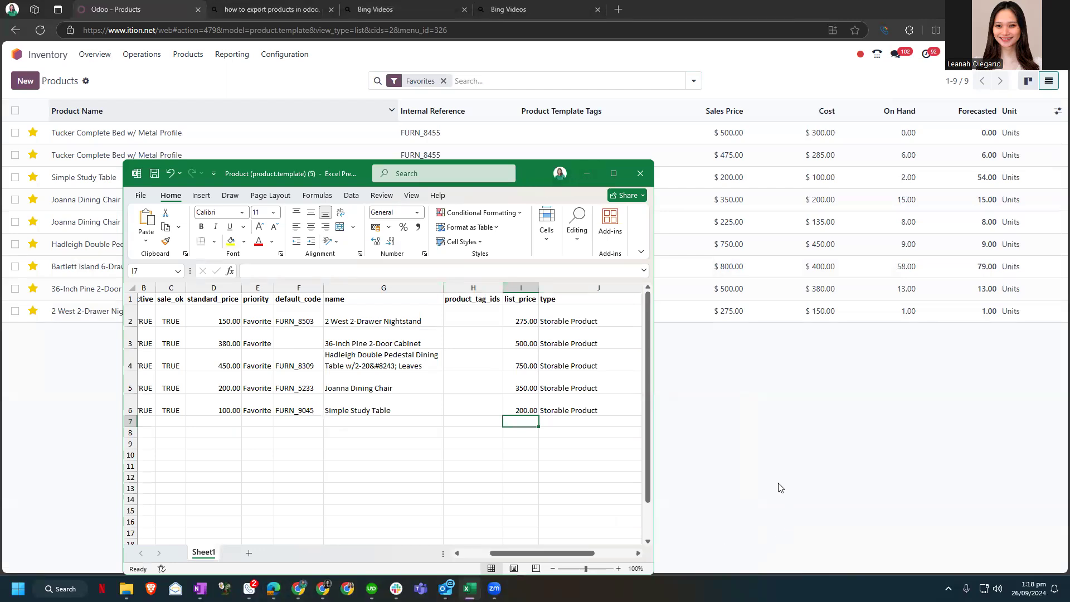
left_click(589, 174)
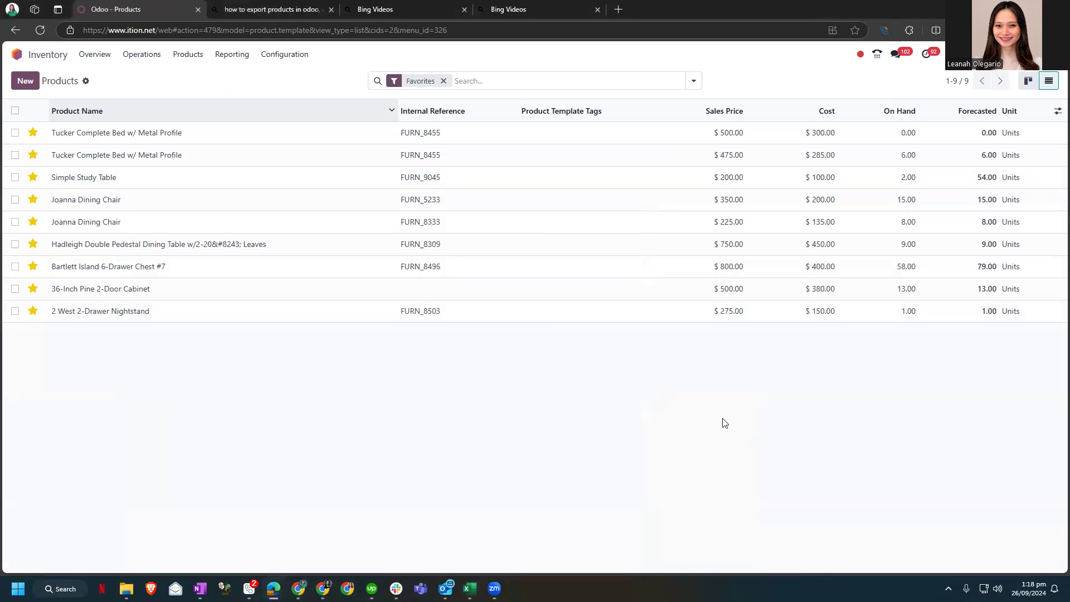